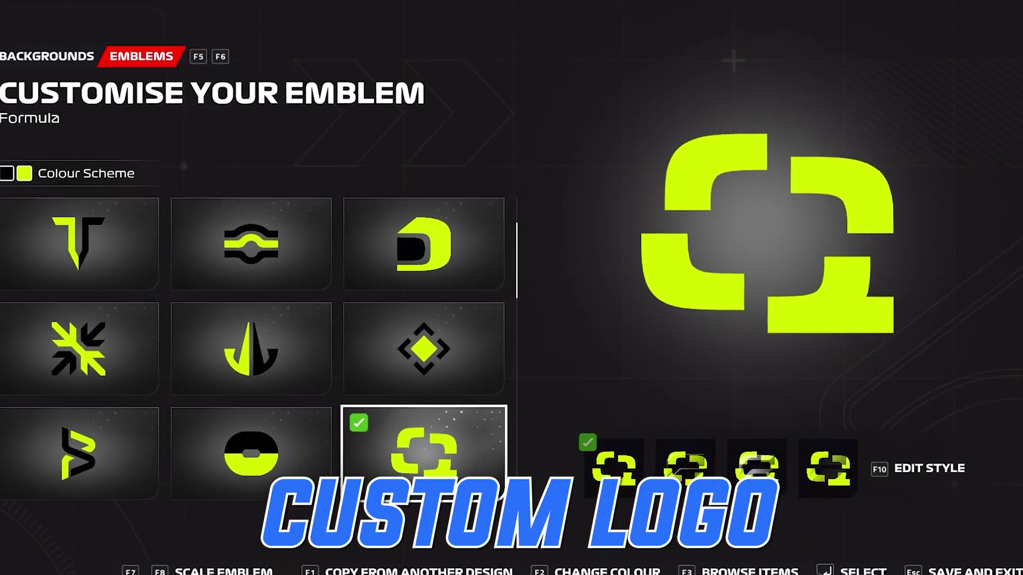
Preview badge background shapes (F5) and emblem designs (F6), finishing on the Rotation emblem
key(F5)
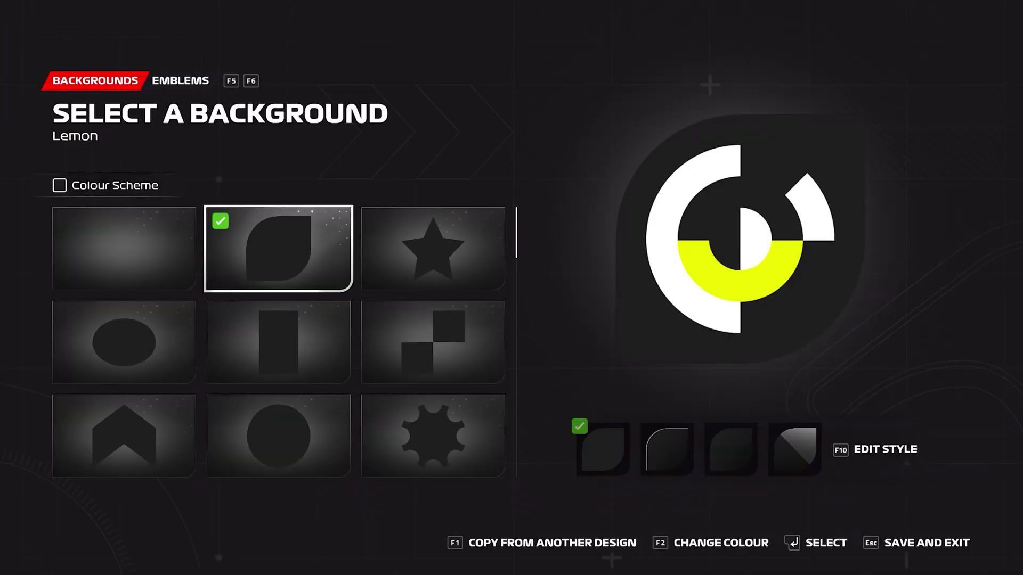
key(Right)
key(Down)
key(Left)
key(Left)
key(F6)
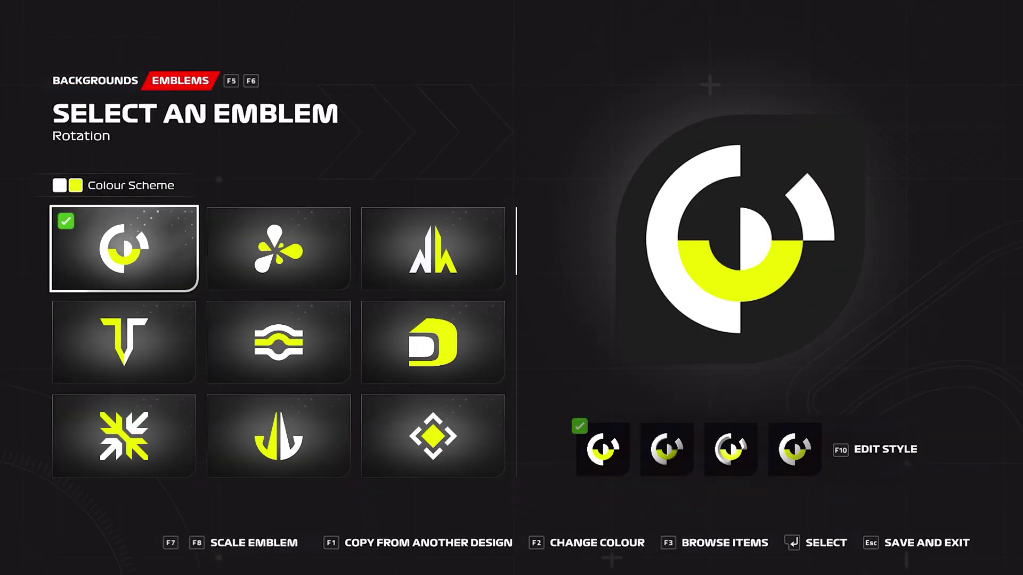
key(Down)
key(Right)
key(Right)
key(Down)
key(Left)
key(Left)
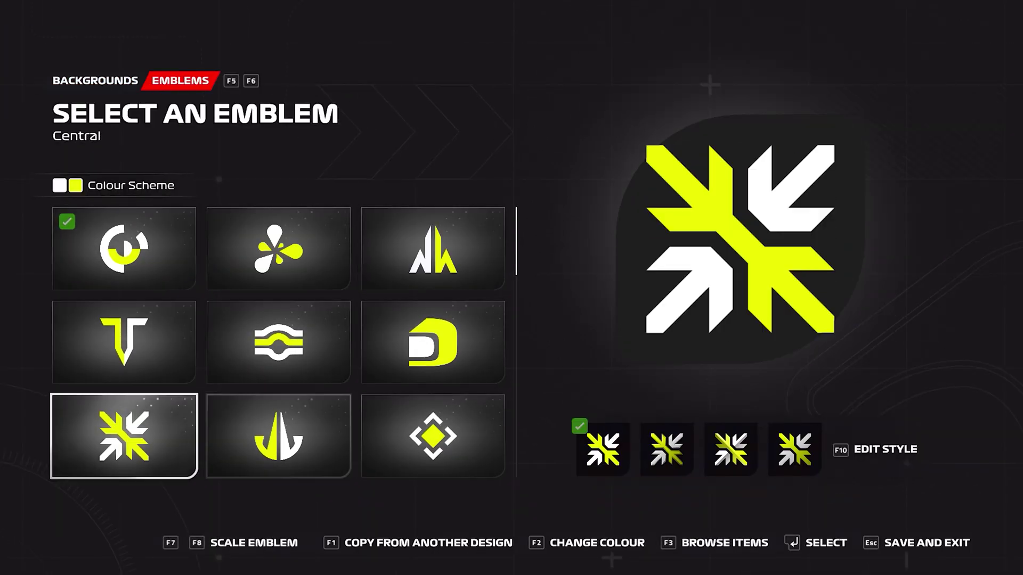
key(Up)
key(Up)
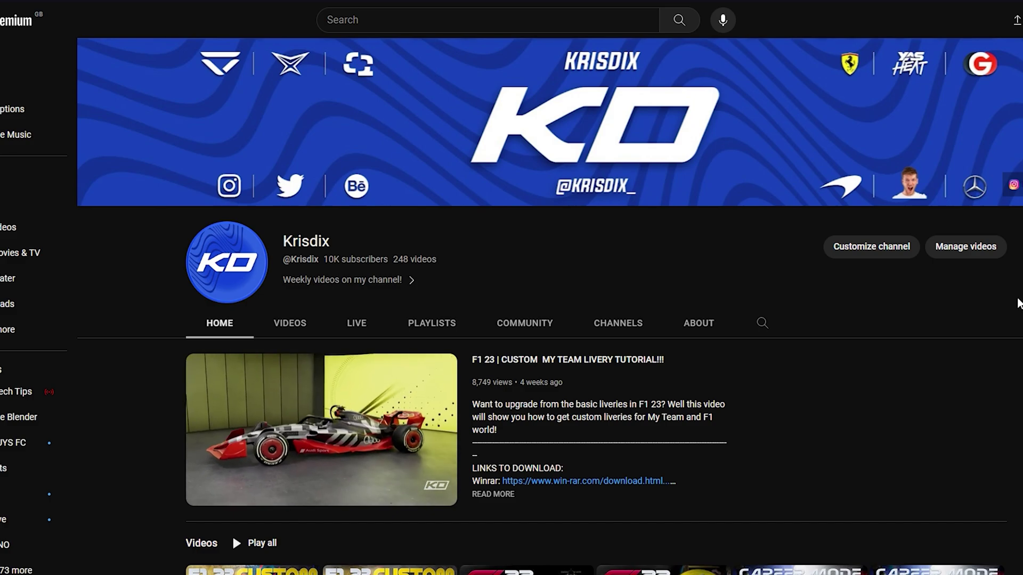
Look over the WinRAR page, then download the Intel Texture Works plugin from GitHub as a ZIP
scroll(940, 313, down, 2)
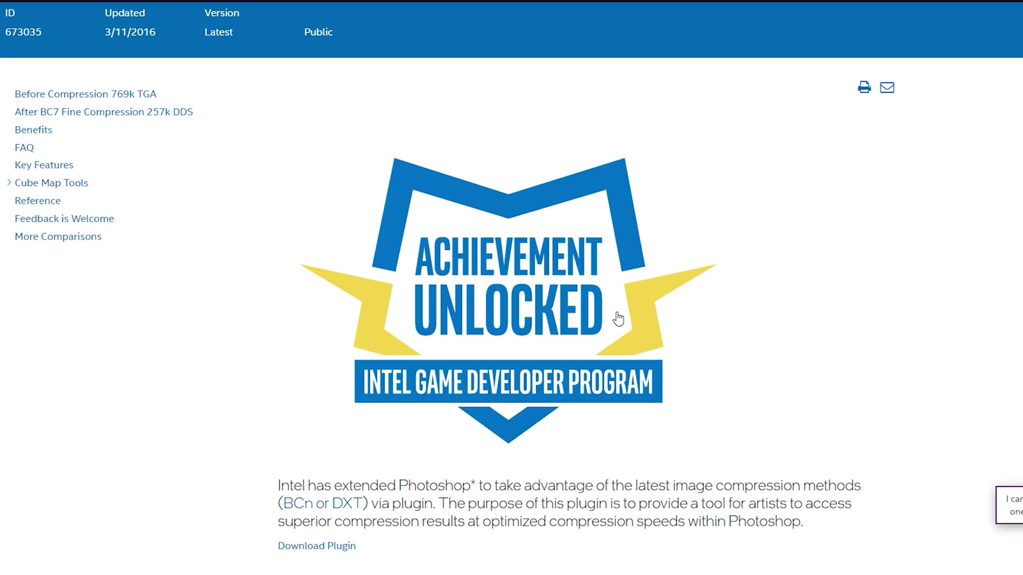
scroll(618, 318, down, 7)
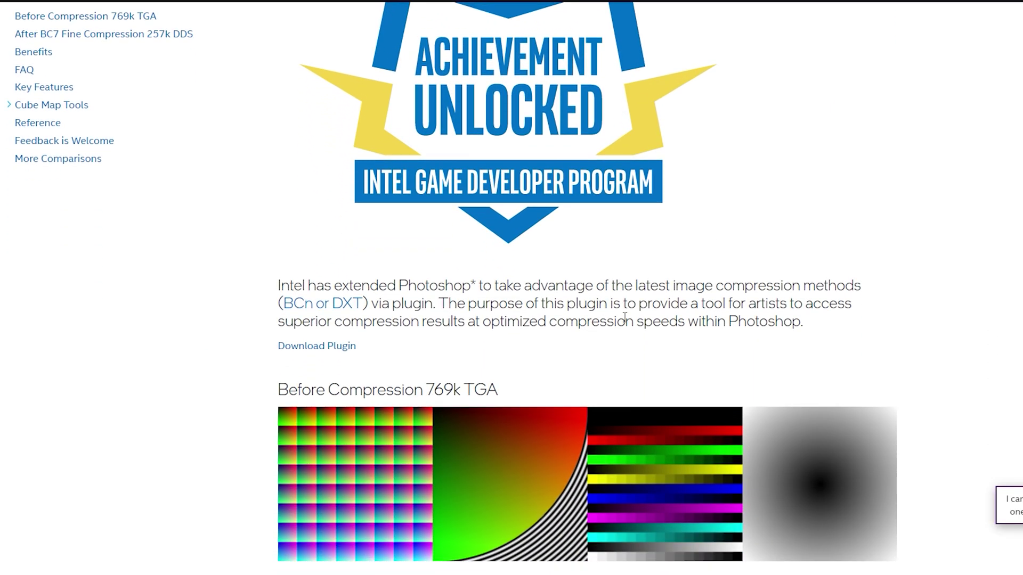
scroll(626, 322, up, 4)
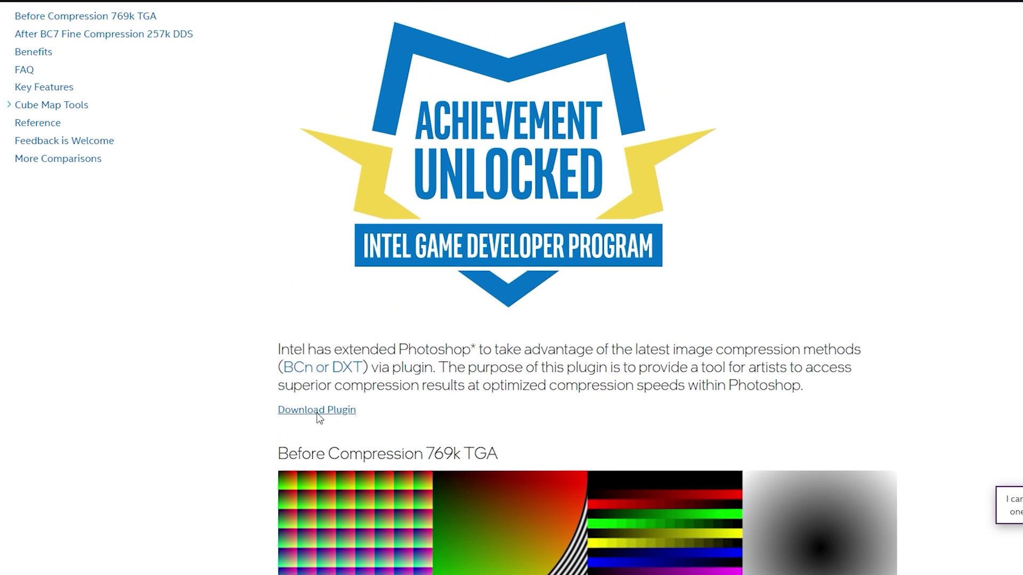
click(318, 420)
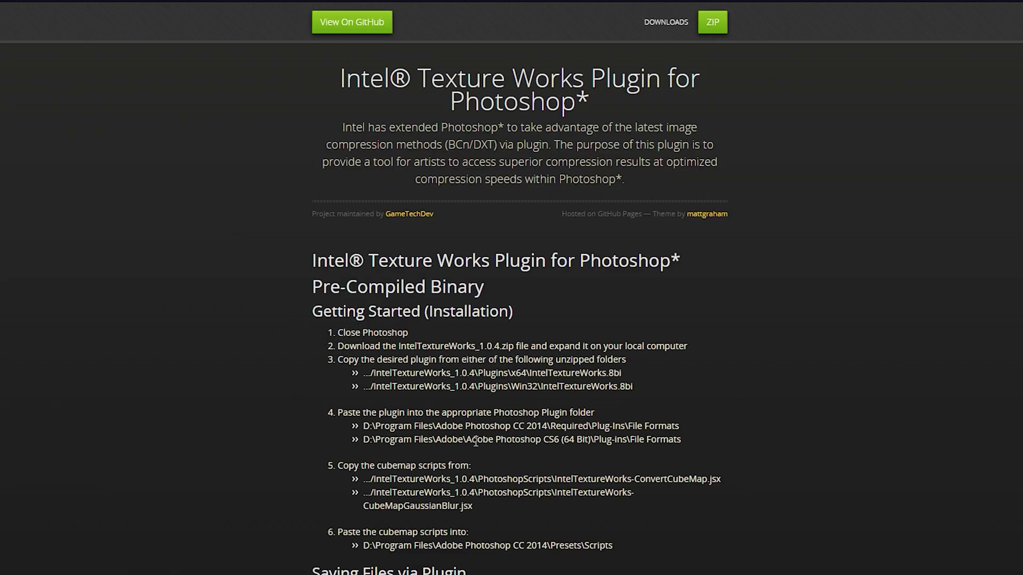
click(708, 32)
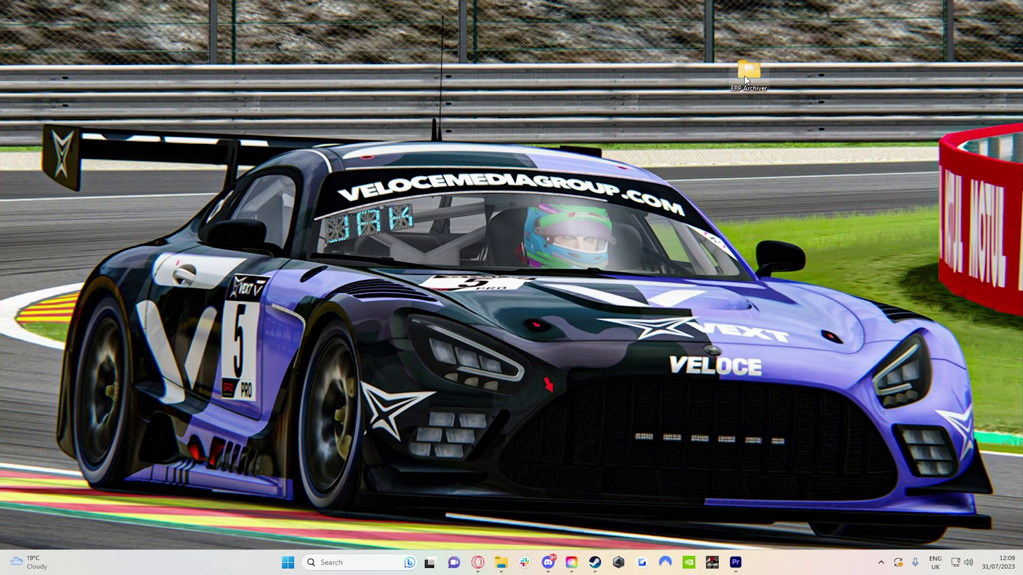
Open the ERP Archiver folder, launch Ego ERP Archiver, and check its Game Directory setting
drag(744, 76, 549, 174)
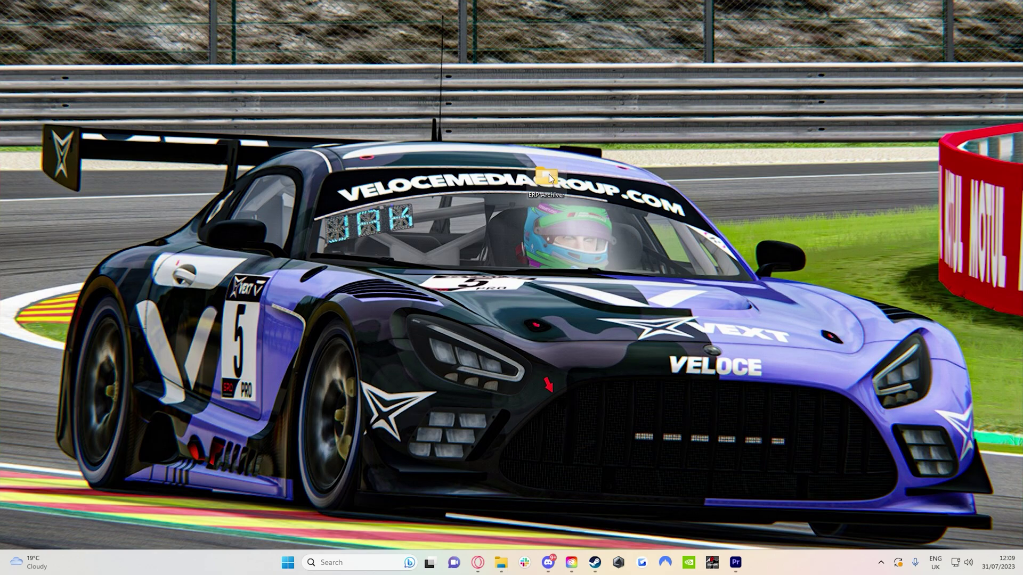
double_click(549, 174)
drag(458, 75, 580, 76)
click(414, 205)
double_click(415, 205)
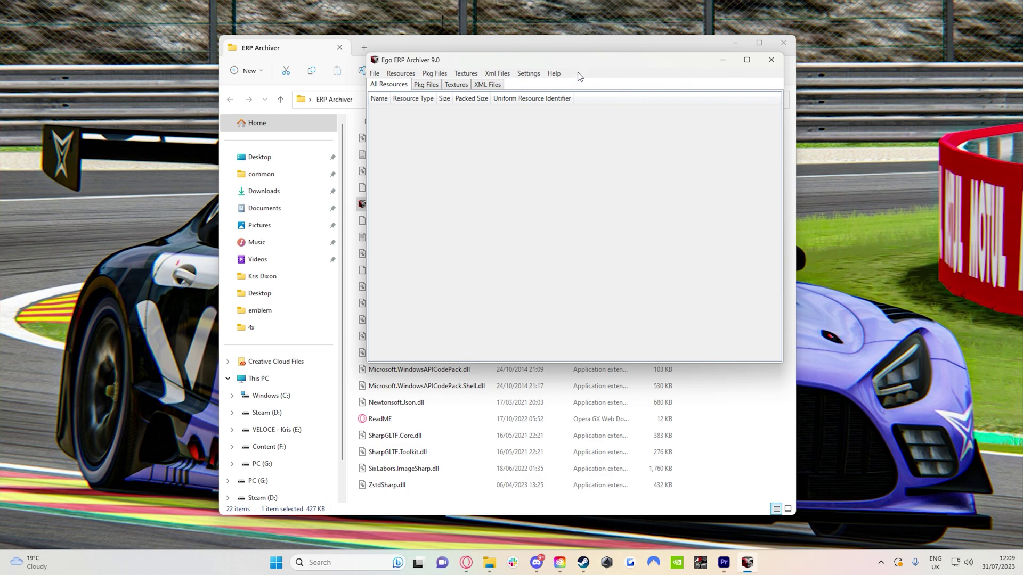
click(528, 73)
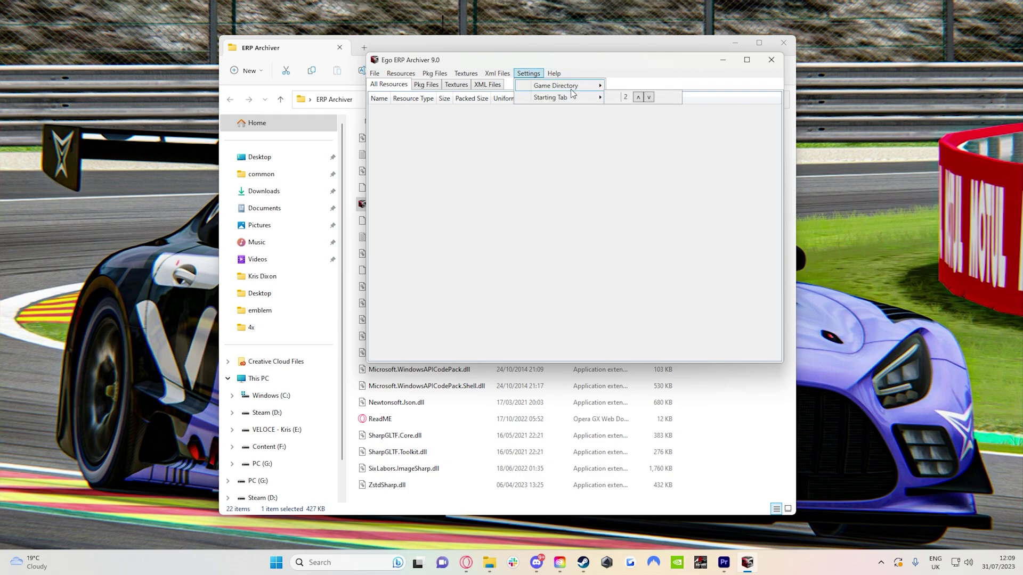
mouse_move(570, 88)
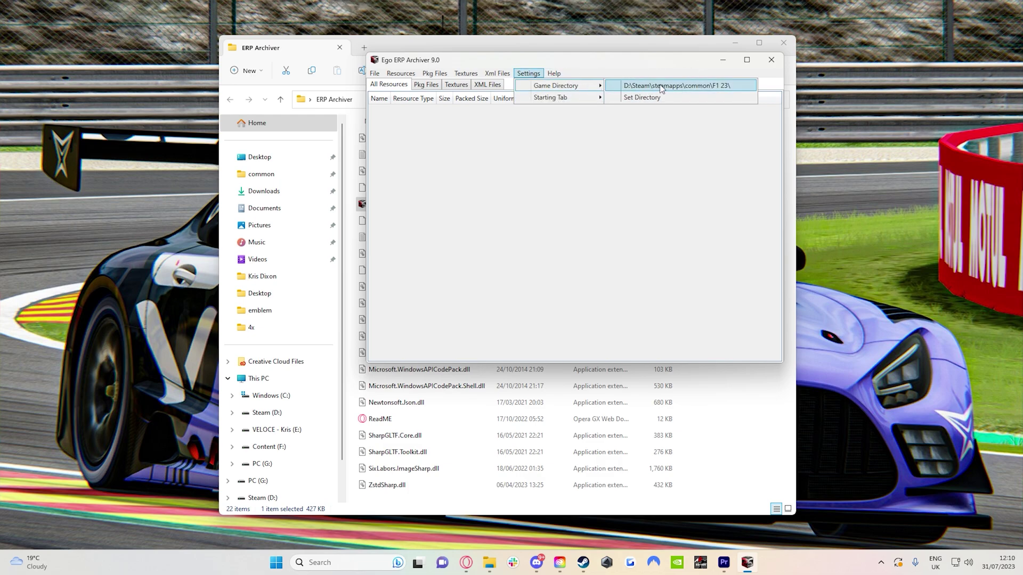
Use Manage > Browse local files on F1 23 in Steam and bring its folder window forward
click(583, 562)
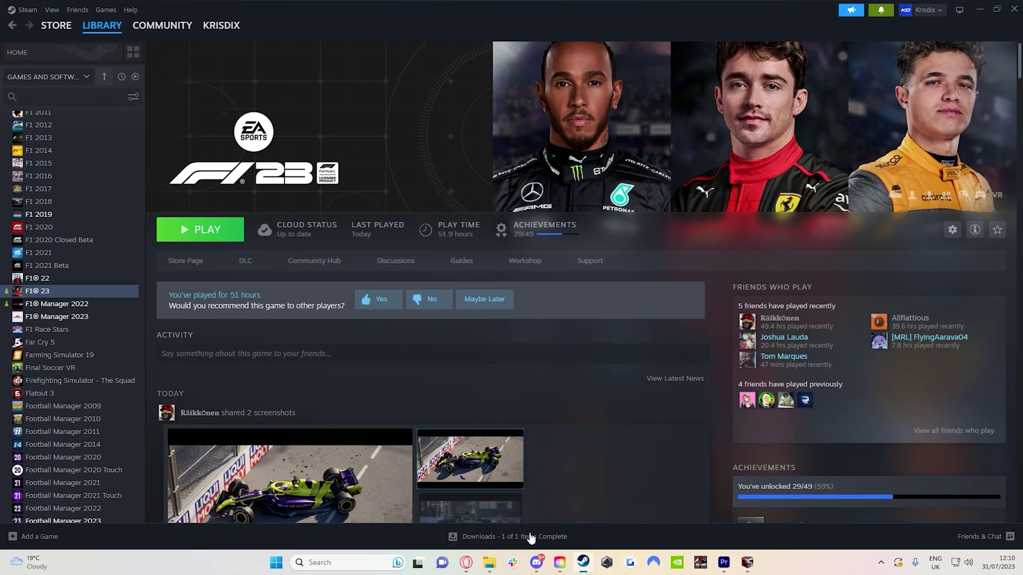
right_click(104, 294)
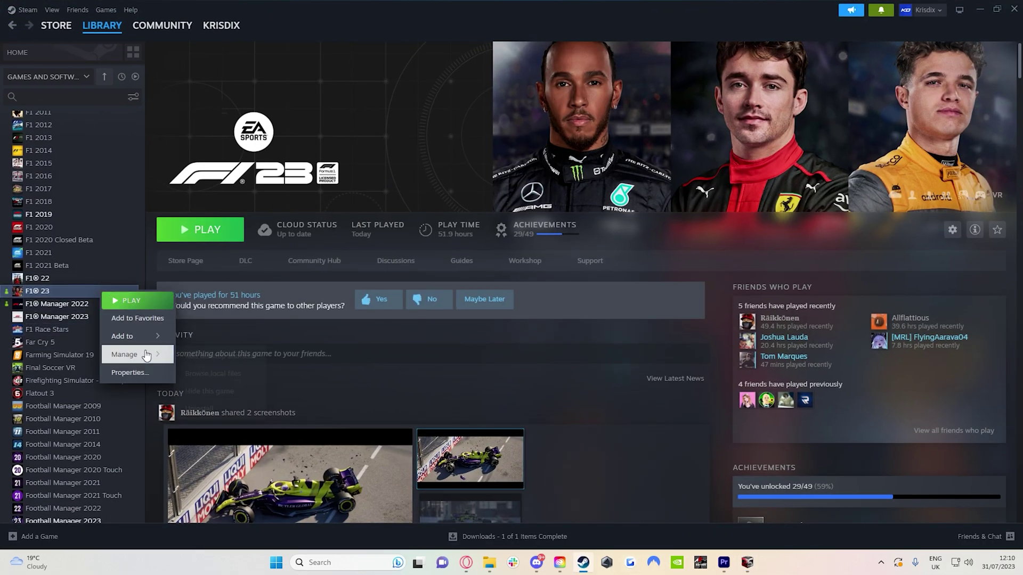
mouse_move(142, 354)
click(214, 373)
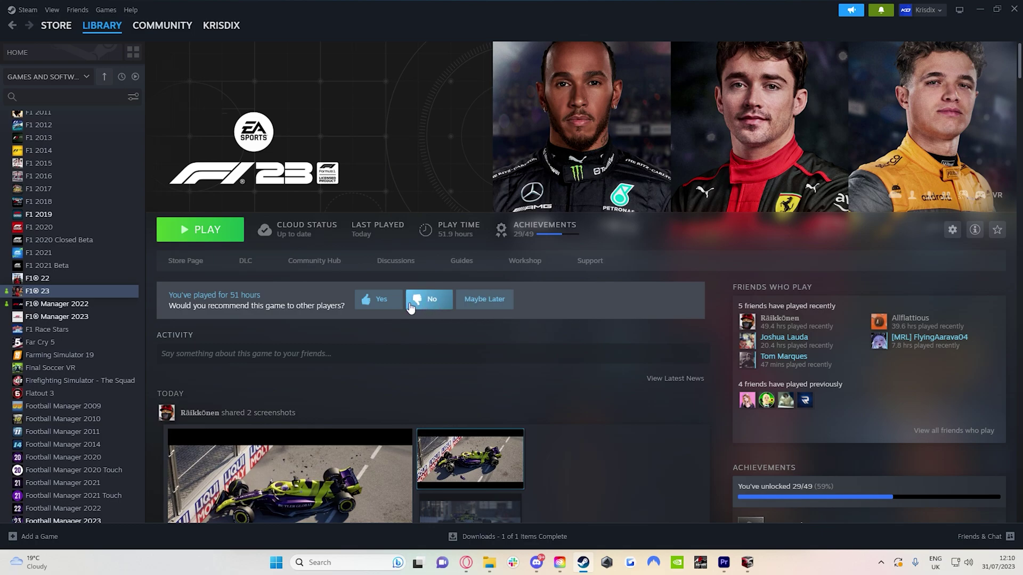
mouse_move(495, 570)
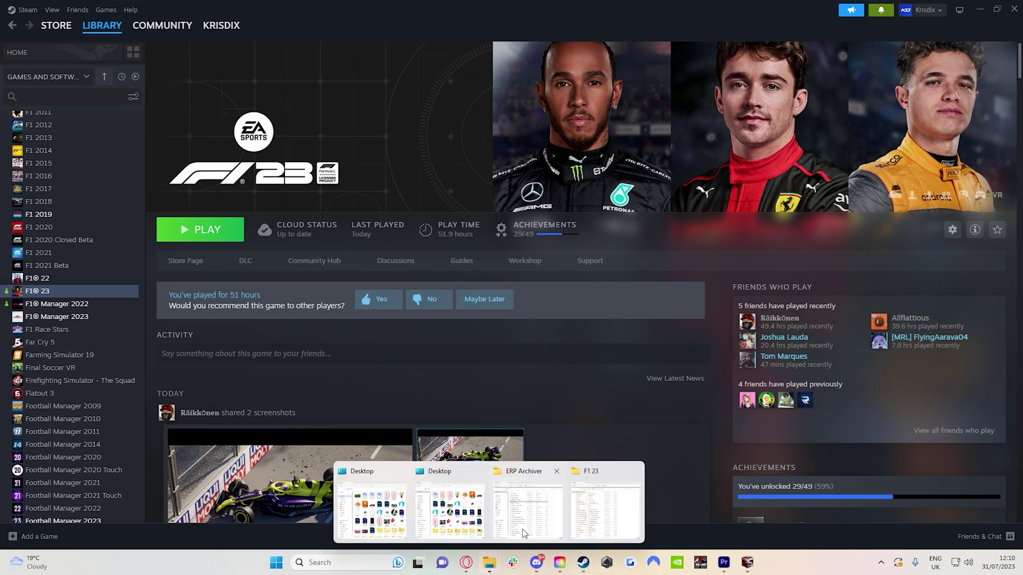
click(585, 514)
drag(528, 65, 540, 63)
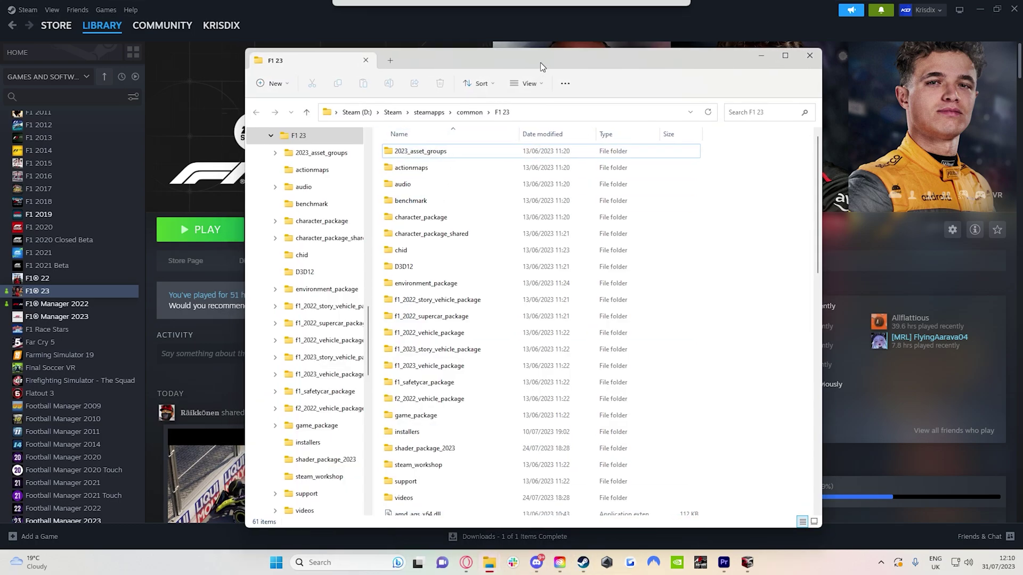
Close the F1 23 folder and browse the archiver's Open dialog to ui_package\...\cstm_badge_large\emblem
click(817, 49)
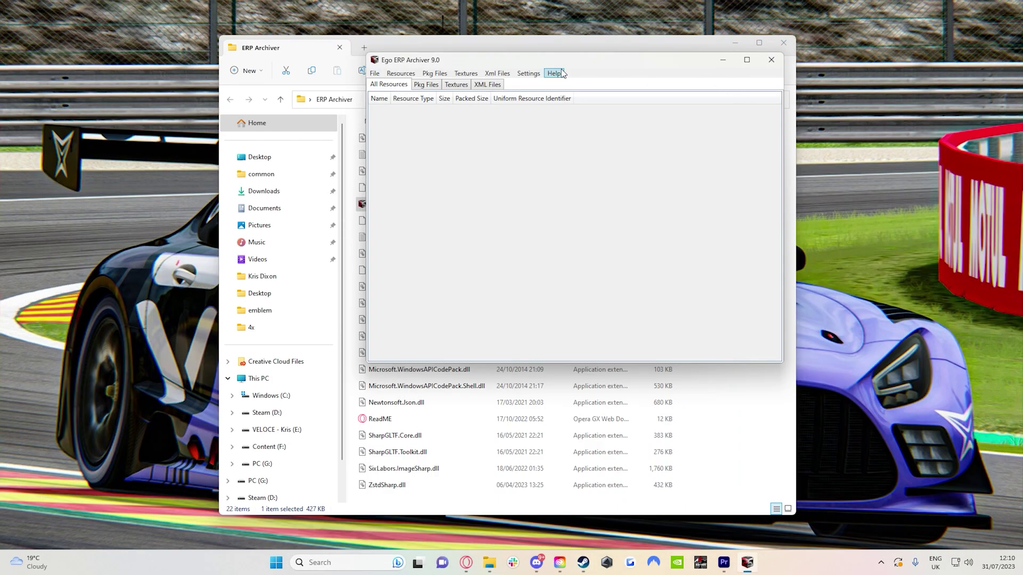
click(375, 73)
click(385, 86)
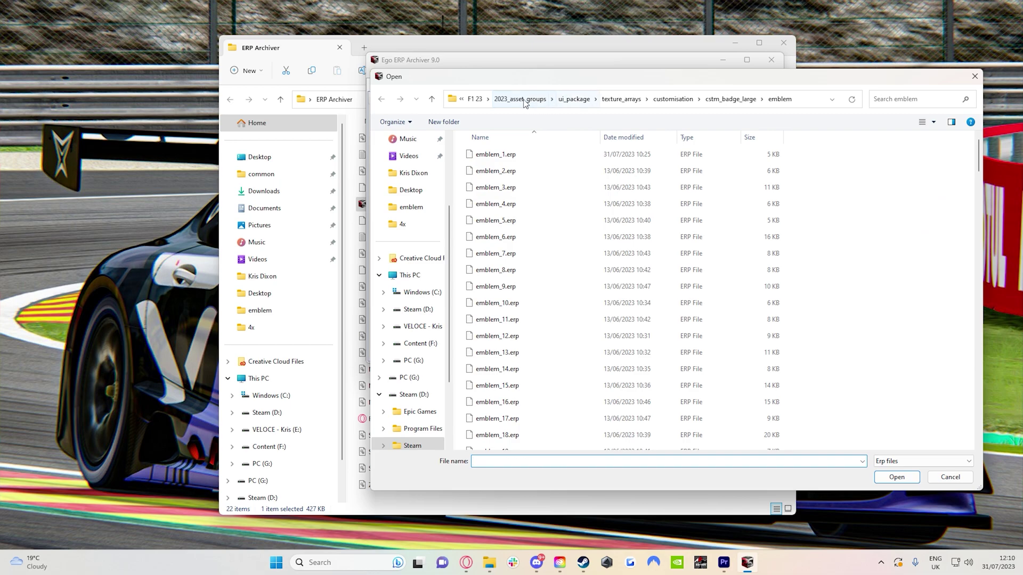
click(477, 99)
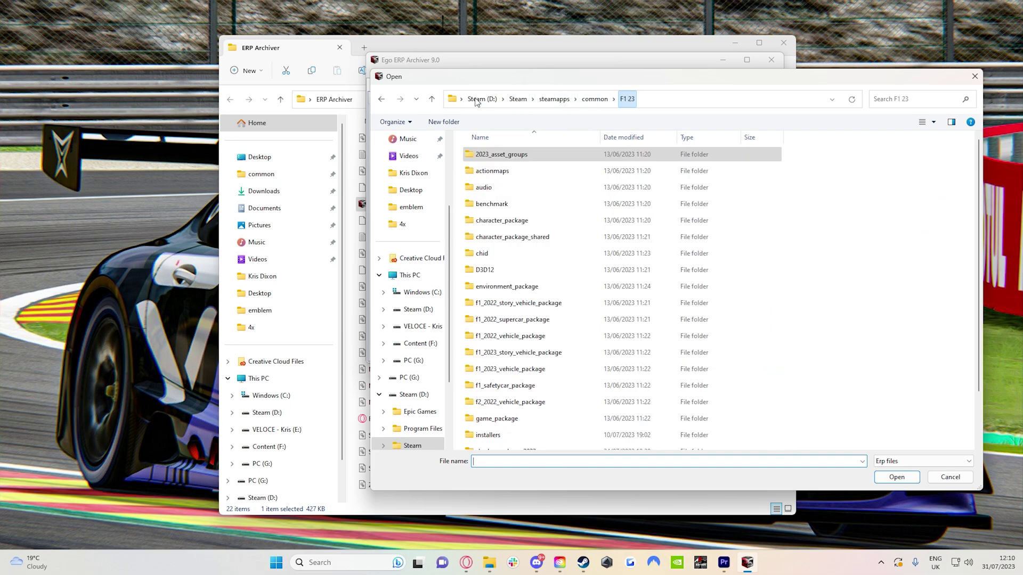
double_click(521, 153)
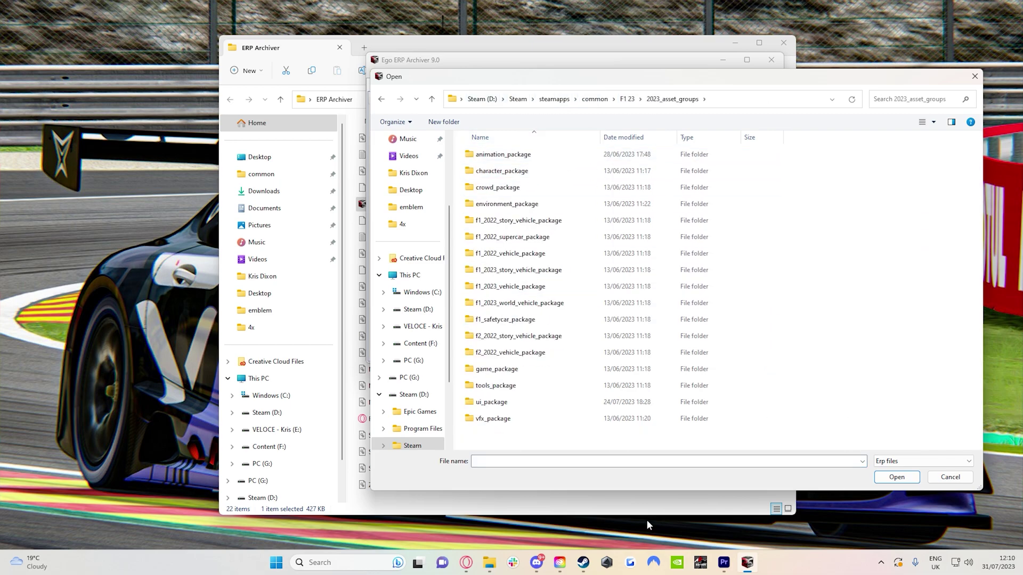
double_click(533, 408)
double_click(498, 176)
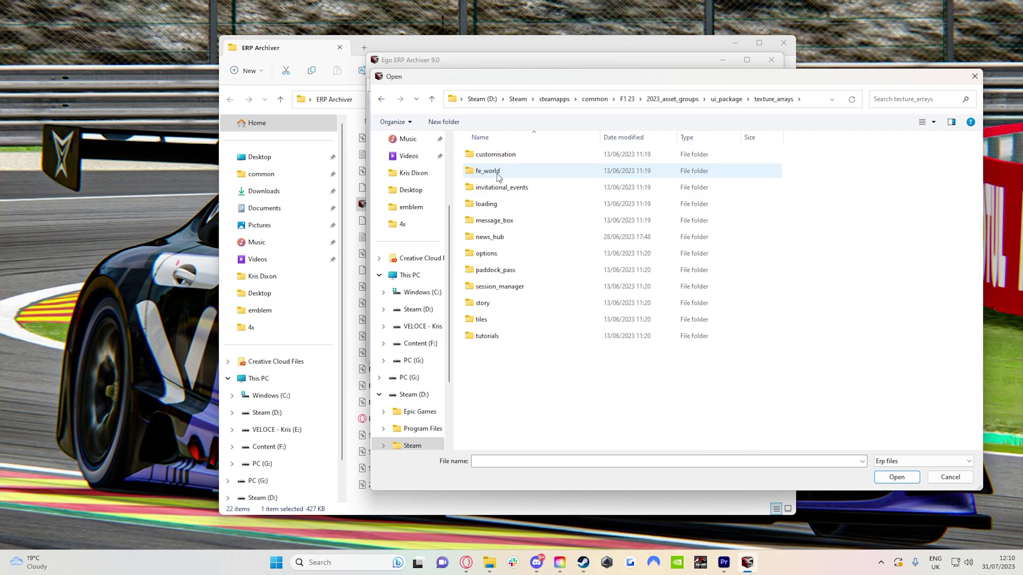
double_click(496, 156)
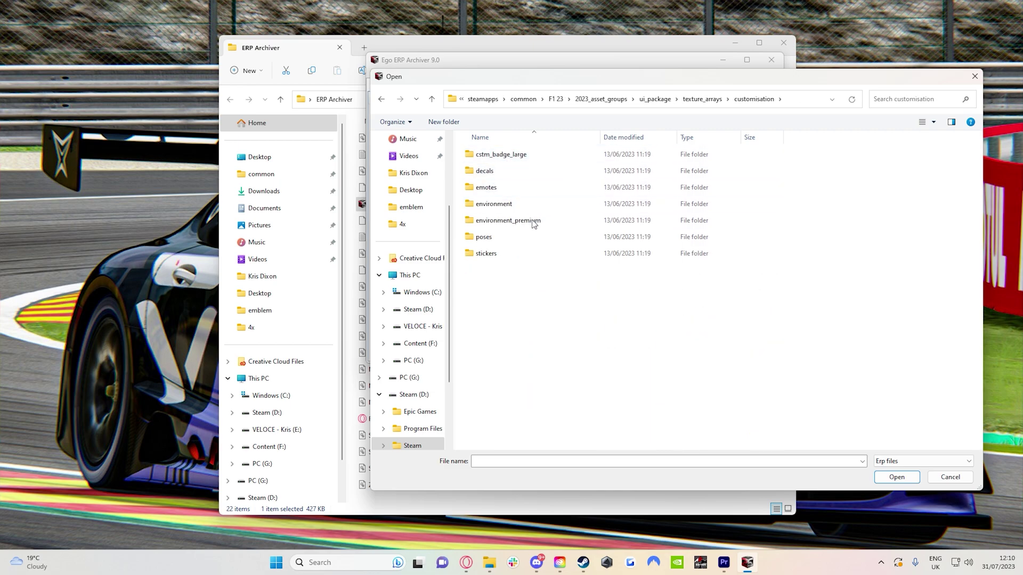
double_click(510, 156)
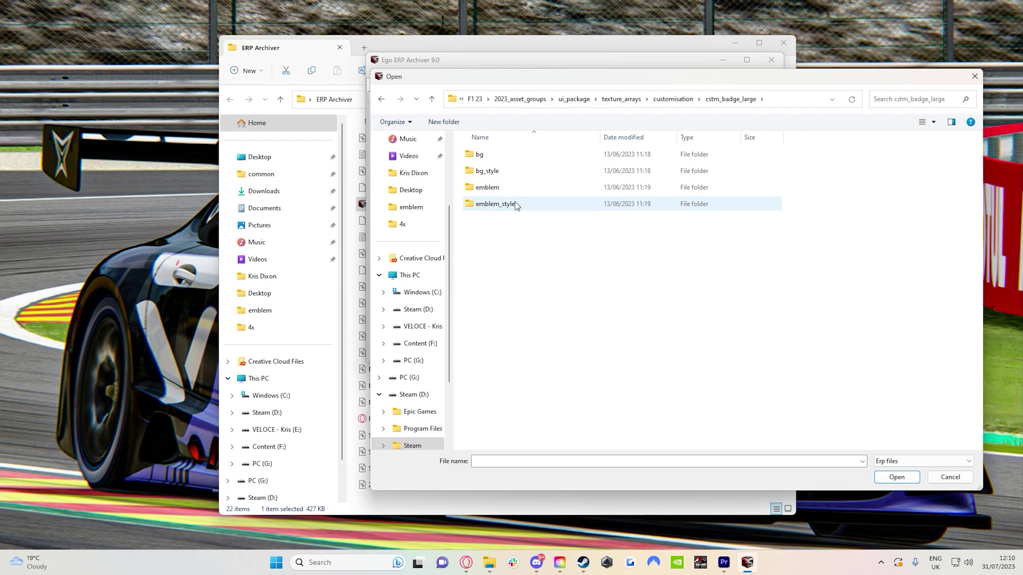
double_click(498, 189)
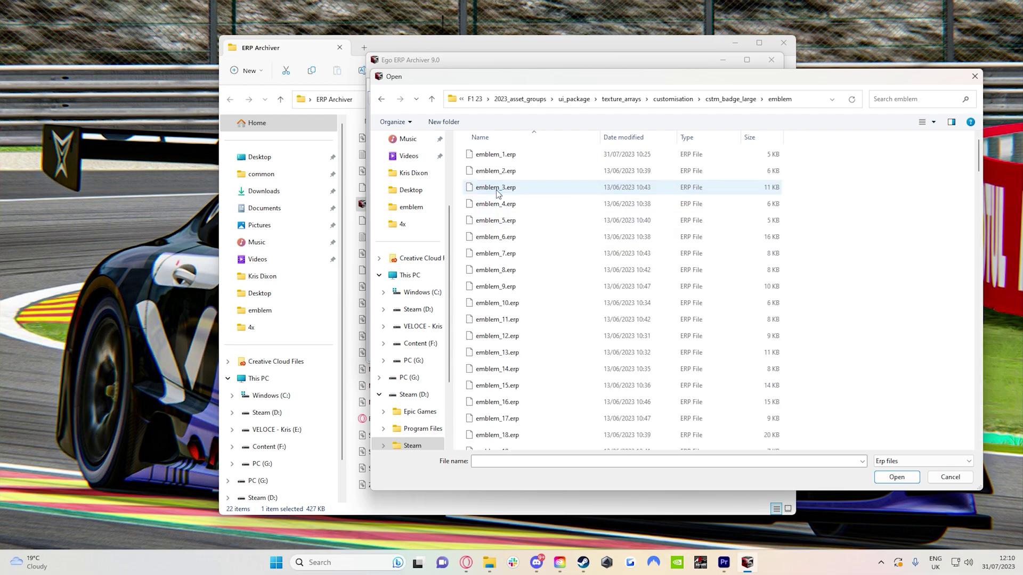
Open emblem_formula.erp and export its emblem_formula.tif texture as DDS to the Desktop
scroll(635, 272, down, 6)
scroll(635, 272, down, 15)
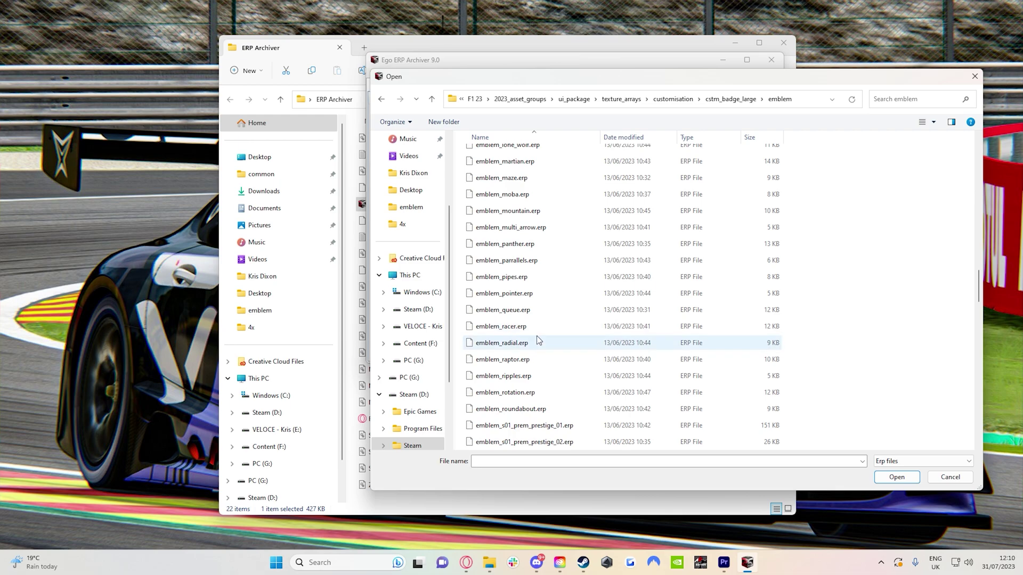
scroll(533, 187, up, 4)
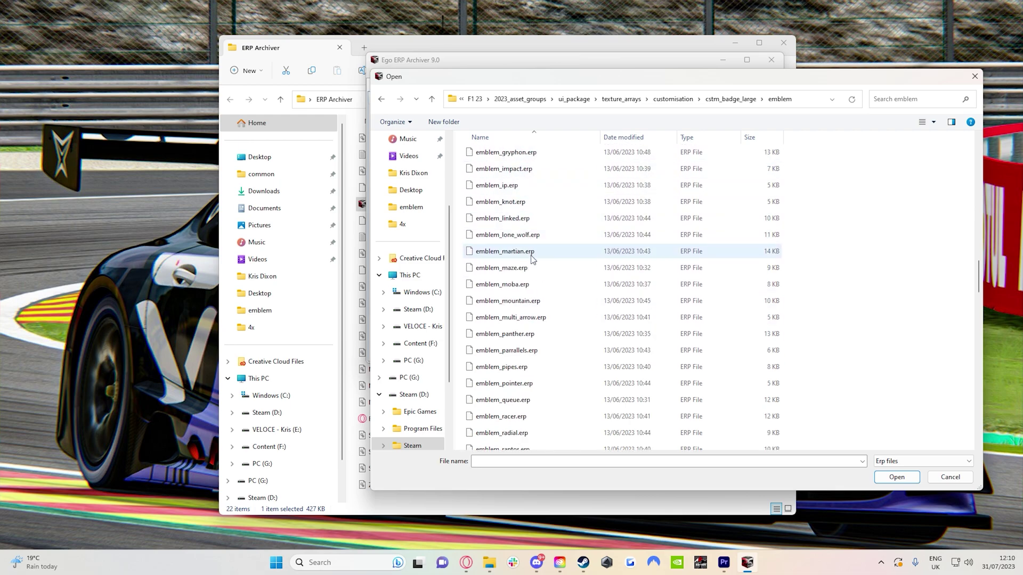
scroll(532, 274, up, 2)
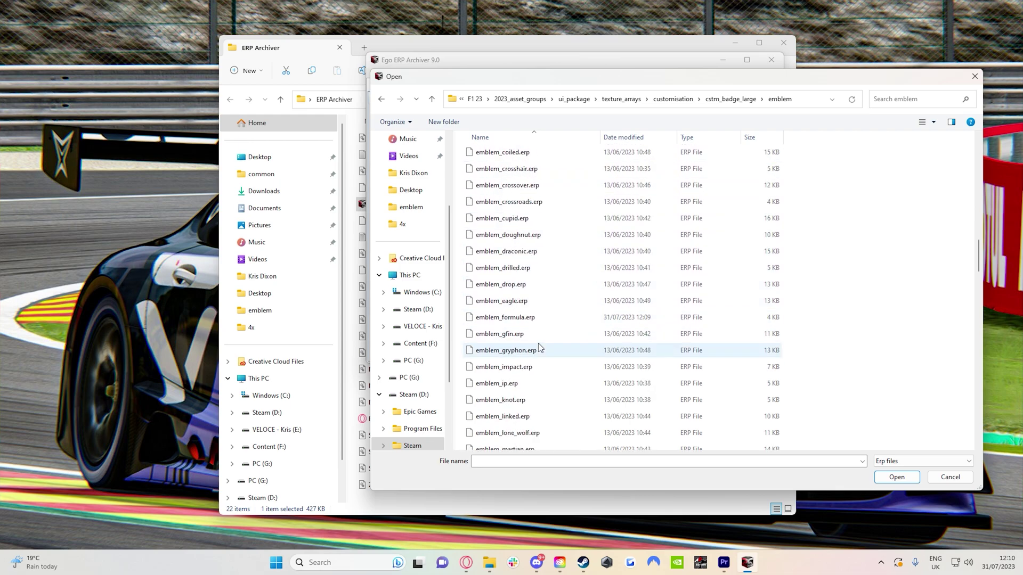
double_click(532, 318)
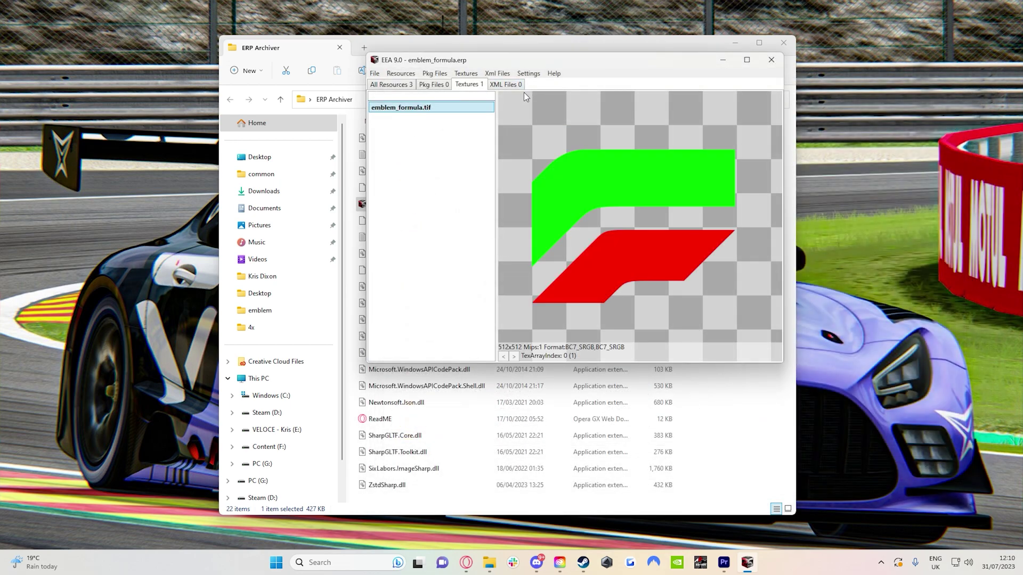
click(466, 73)
click(474, 85)
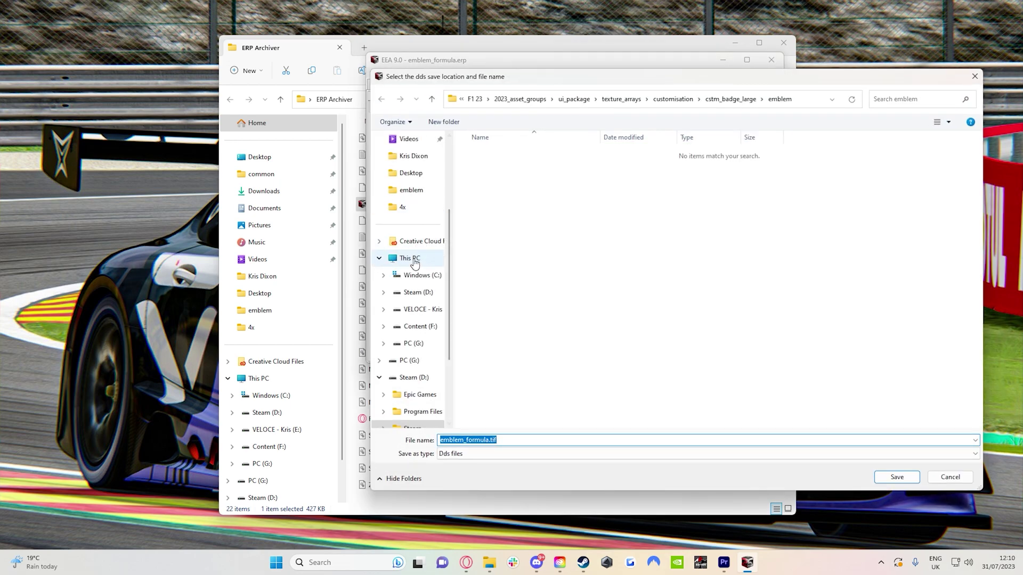
scroll(414, 263, up, 3)
click(411, 173)
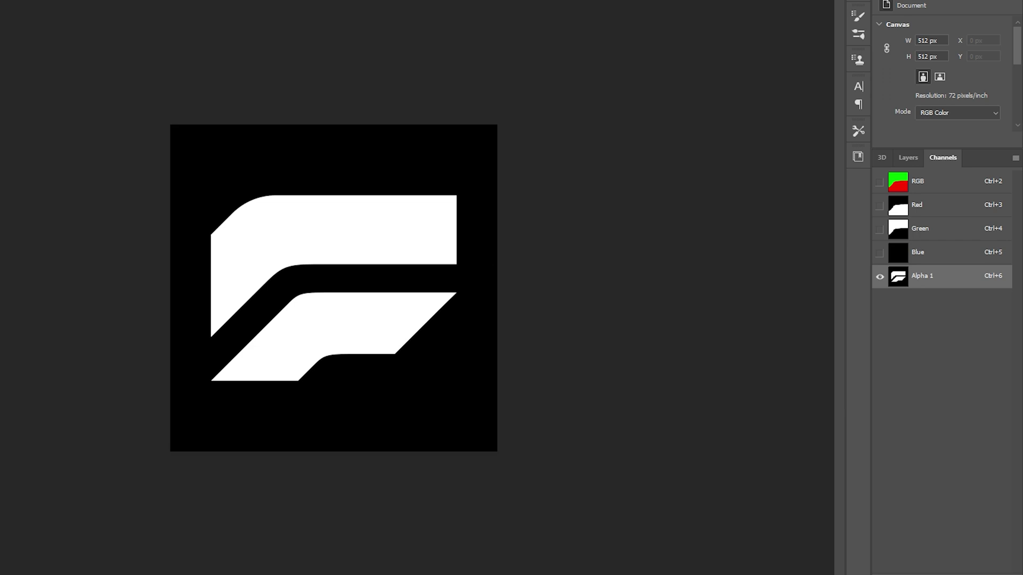
Load Alpha 1 as a selection and copy that F-shaped area of the RGB image to Layer 1
ctrl+click(898, 281)
click(908, 157)
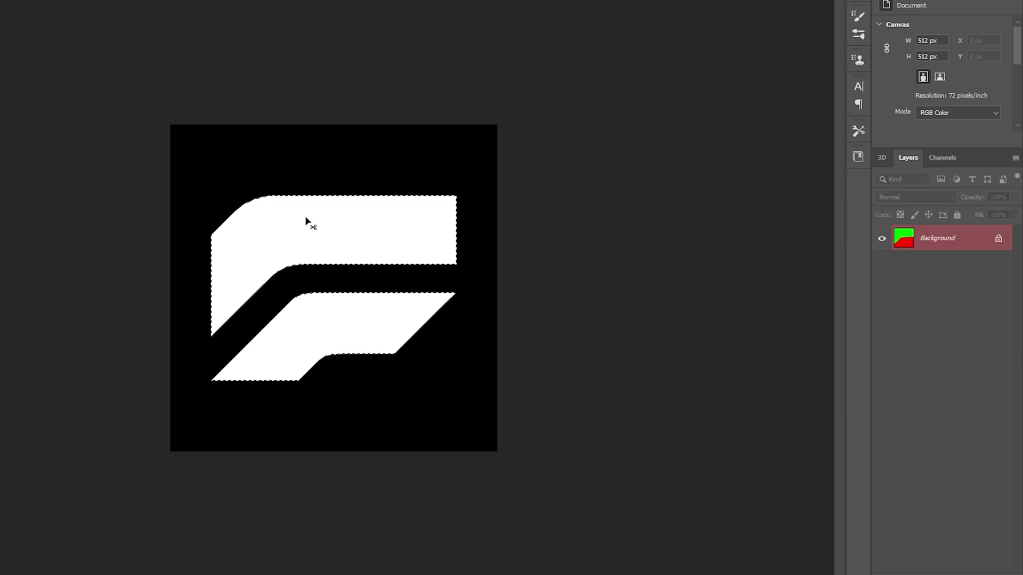
click(941, 157)
click(929, 179)
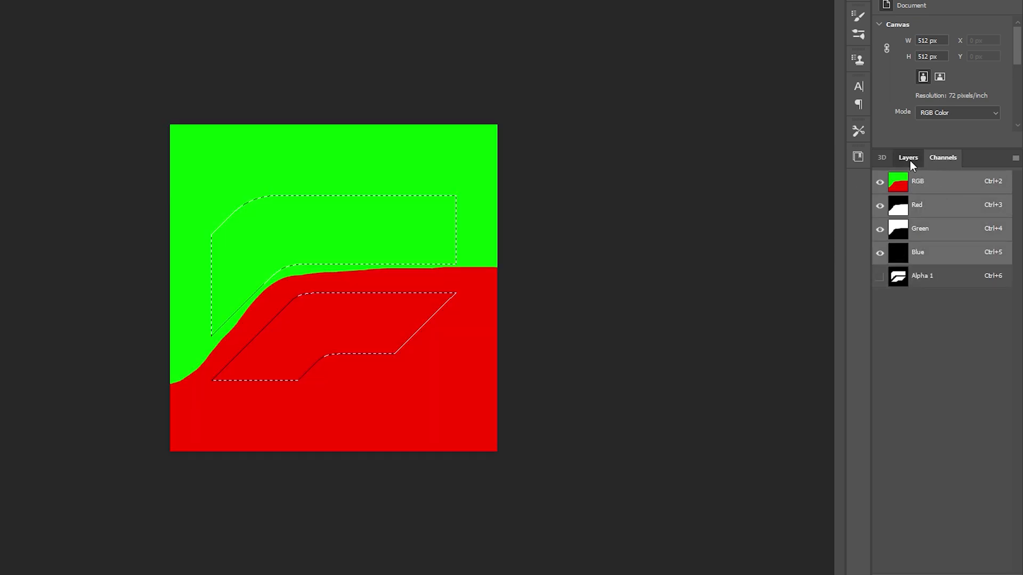
click(909, 159)
right_click(326, 269)
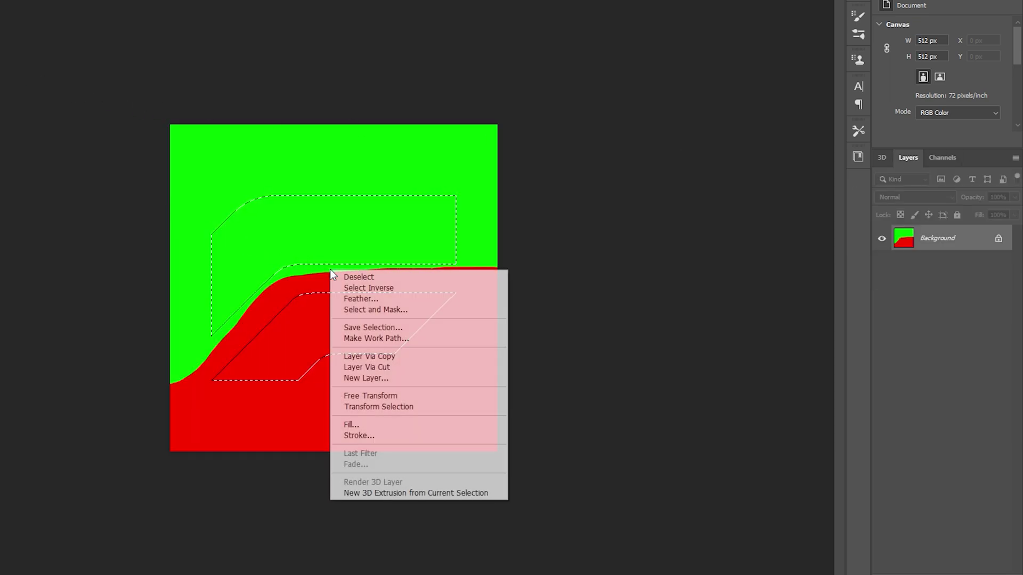
click(383, 357)
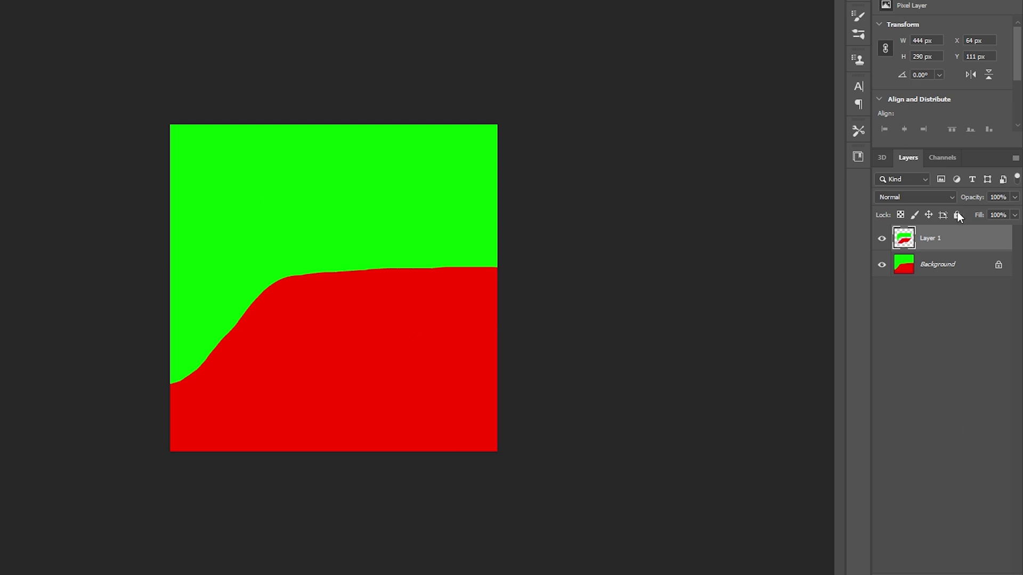
Give Layer 1 a magenta Color Overlay effect through its Blending Options
right_click(957, 235)
click(830, 68)
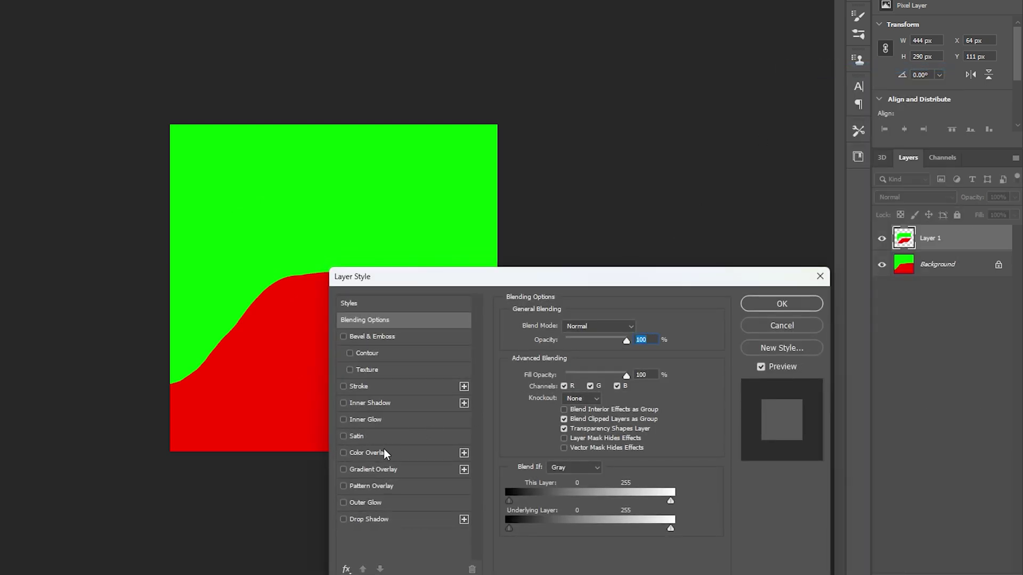
click(384, 451)
click(774, 304)
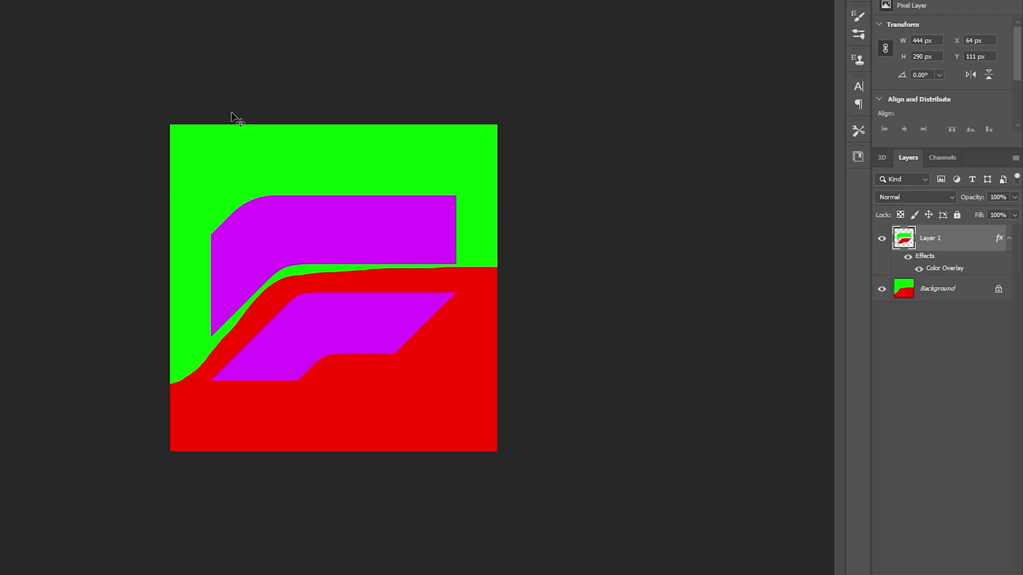
Unlock the Background as Layer 0, paste the yellow logo, and add centre guides at 256 px
click(999, 290)
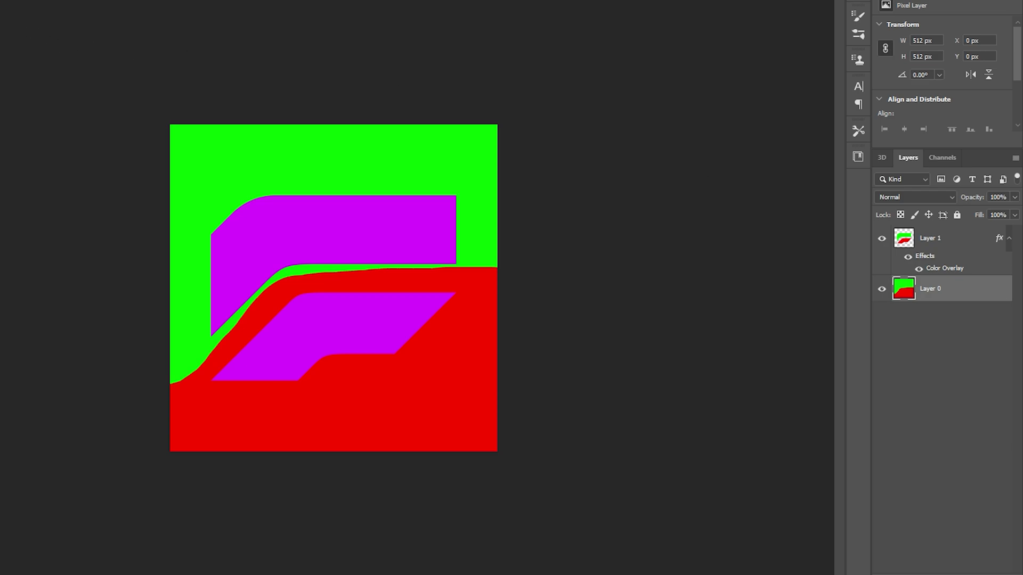
key(ctrl+v)
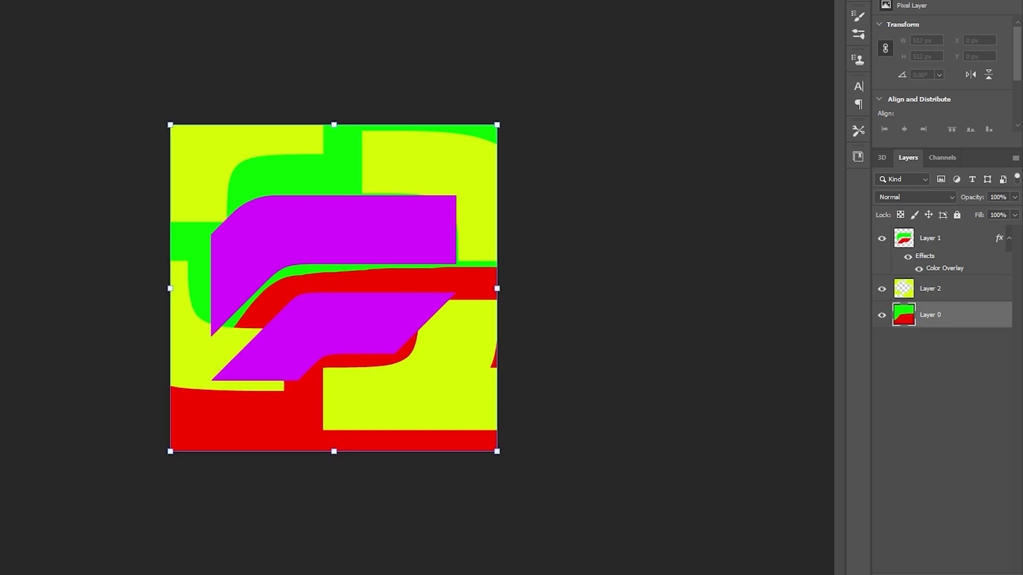
drag(2, 346, 334, 351)
drag(356, 2, 335, 288)
Free Transform the yellow logo down to 462×366 px and centre it on the guides
click(407, 146)
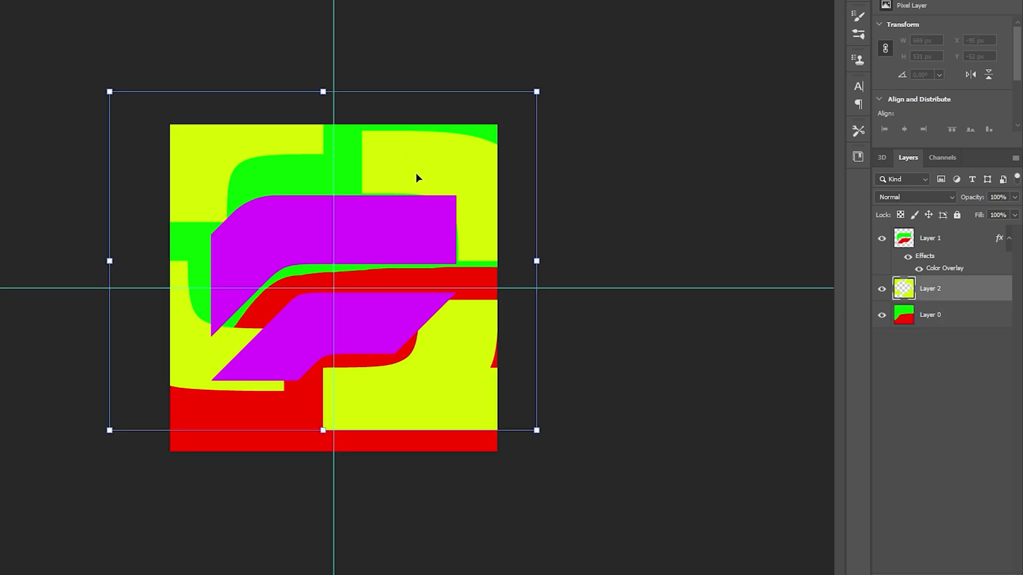
drag(417, 175, 423, 174)
drag(336, 91, 372, 187)
drag(334, 404, 345, 385)
key(Return)
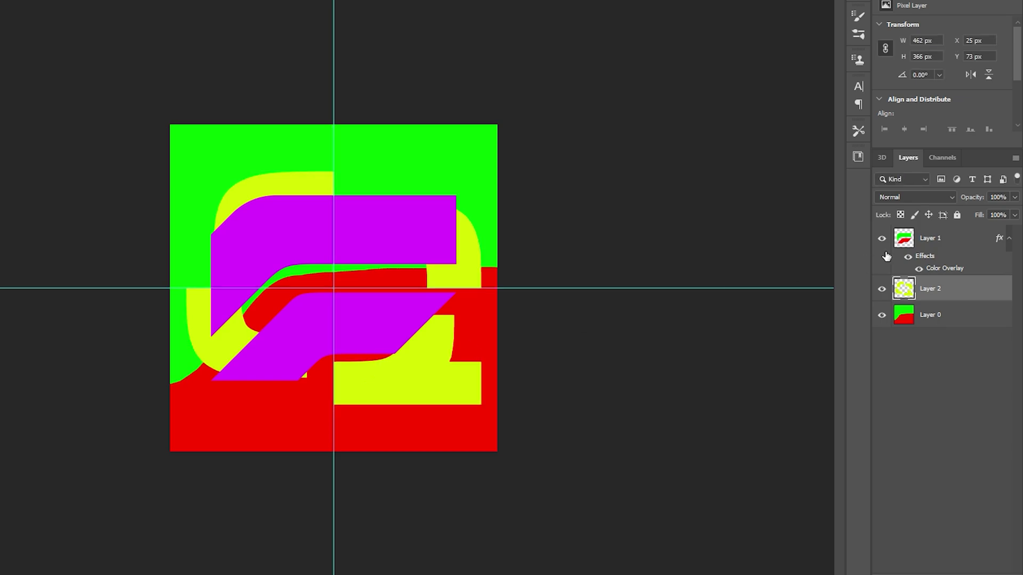
click(949, 243)
Delete the magenta Layer 1 and brush the Alpha 1 channel entirely black
key(Delete)
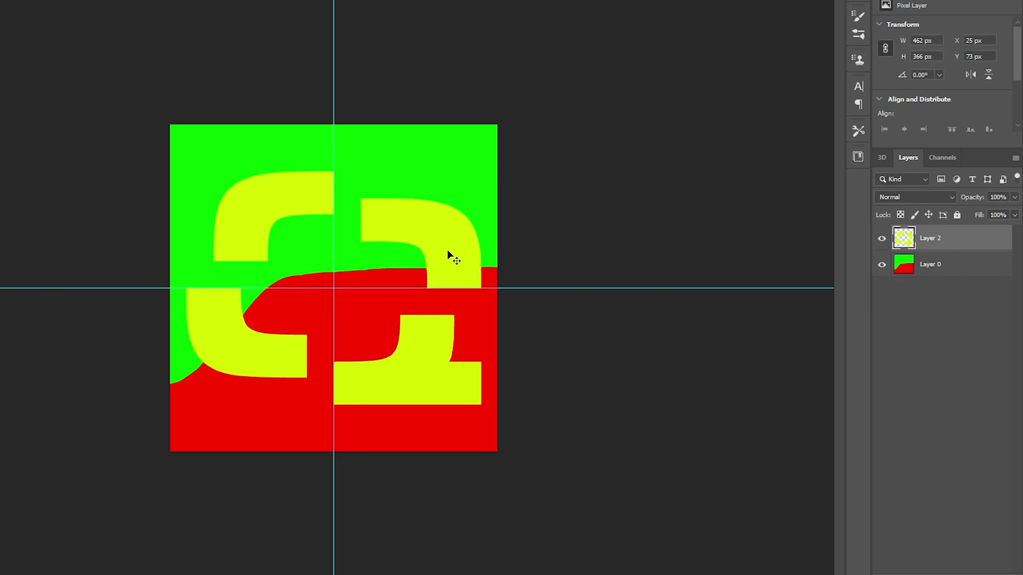
click(941, 158)
click(948, 280)
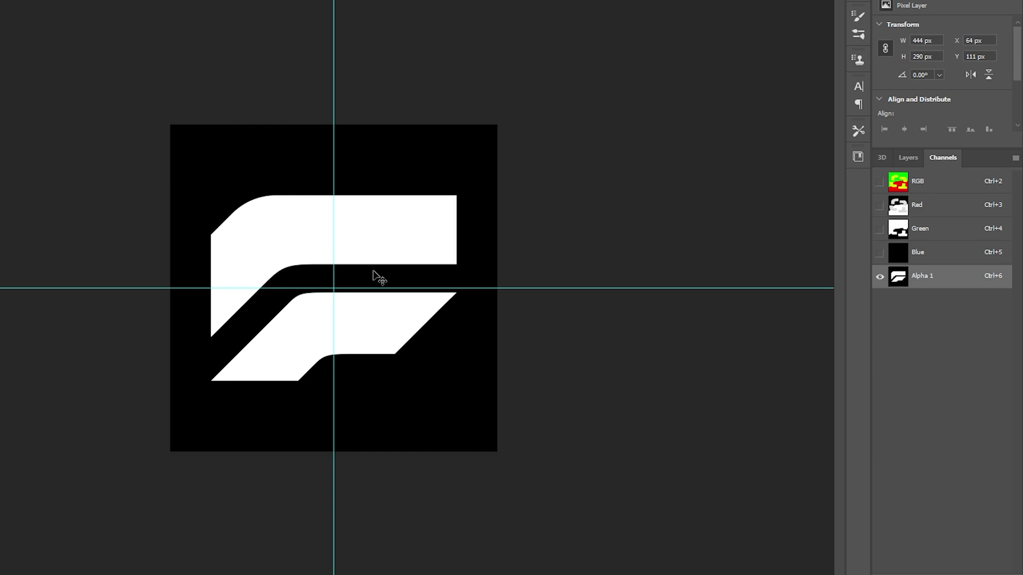
key(b)
mouse_move(379, 278)
mouse_down()
mouse_move(385, 325)
mouse_move(294, 169)
mouse_move(46, 301)
mouse_up()
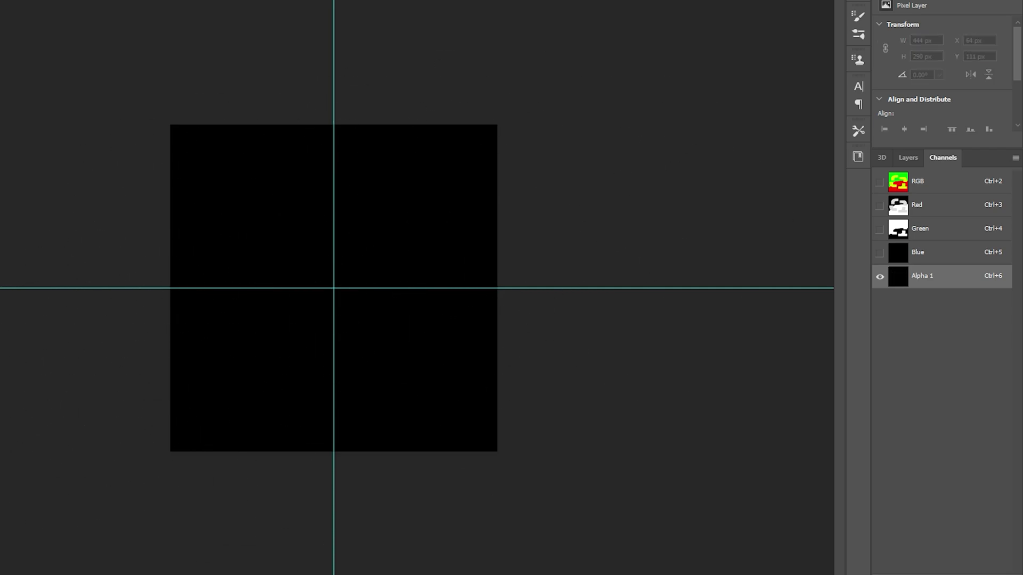
Load Layer 2's logo as a selection, Paint Bucket it white in Alpha 1, then deselect
click(908, 158)
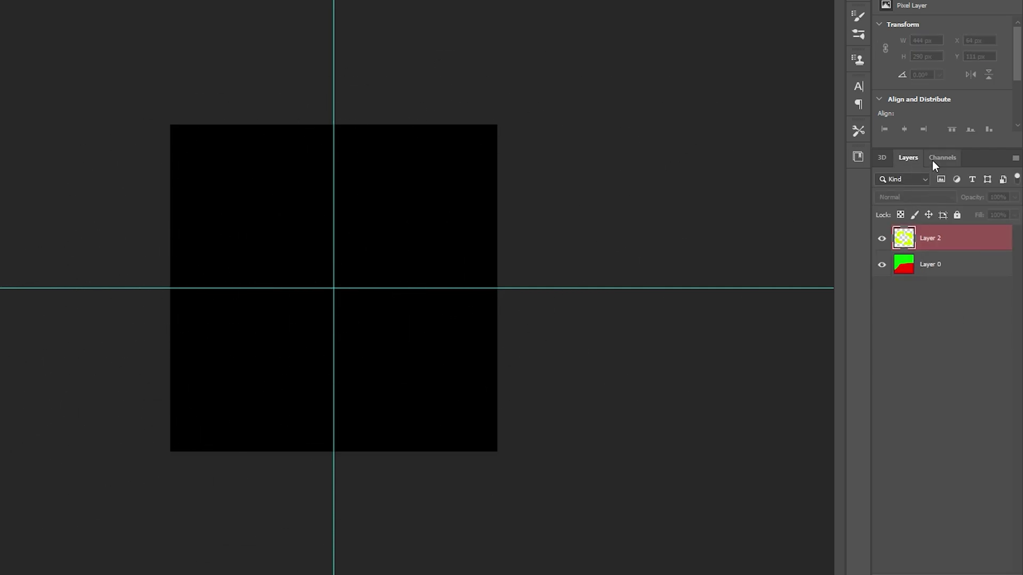
click(941, 157)
click(940, 176)
click(908, 157)
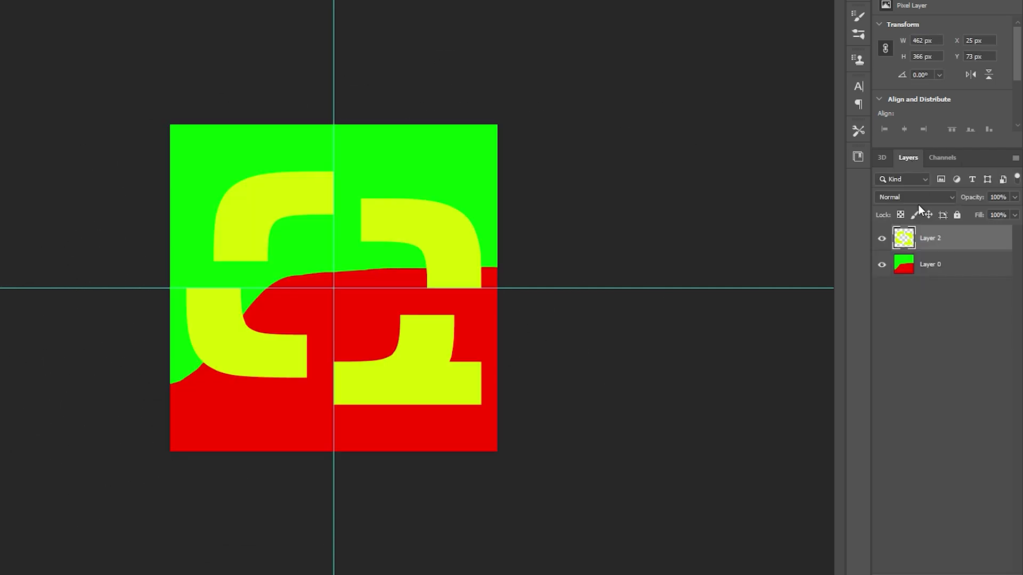
ctrl+click(909, 241)
click(941, 158)
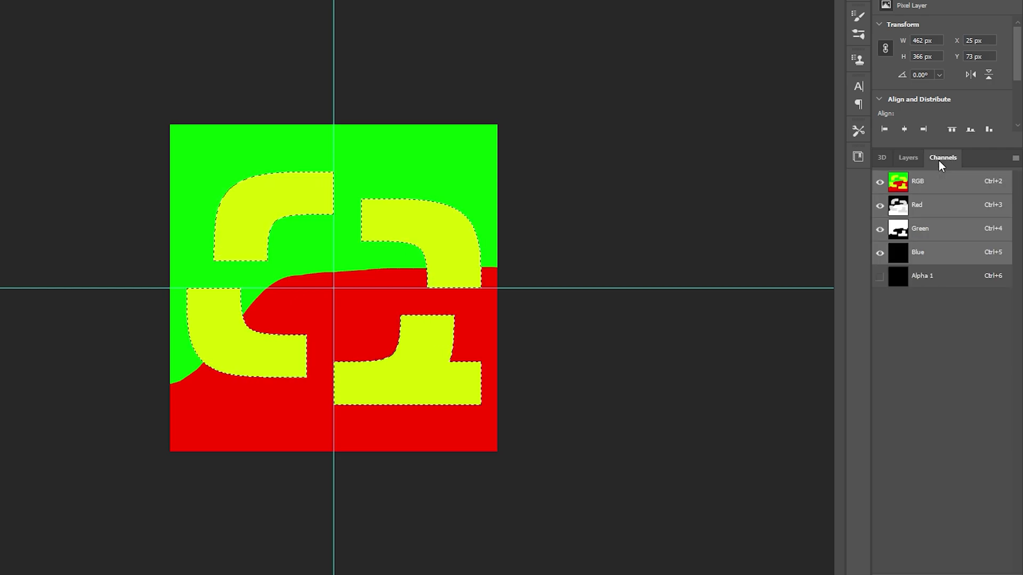
click(948, 280)
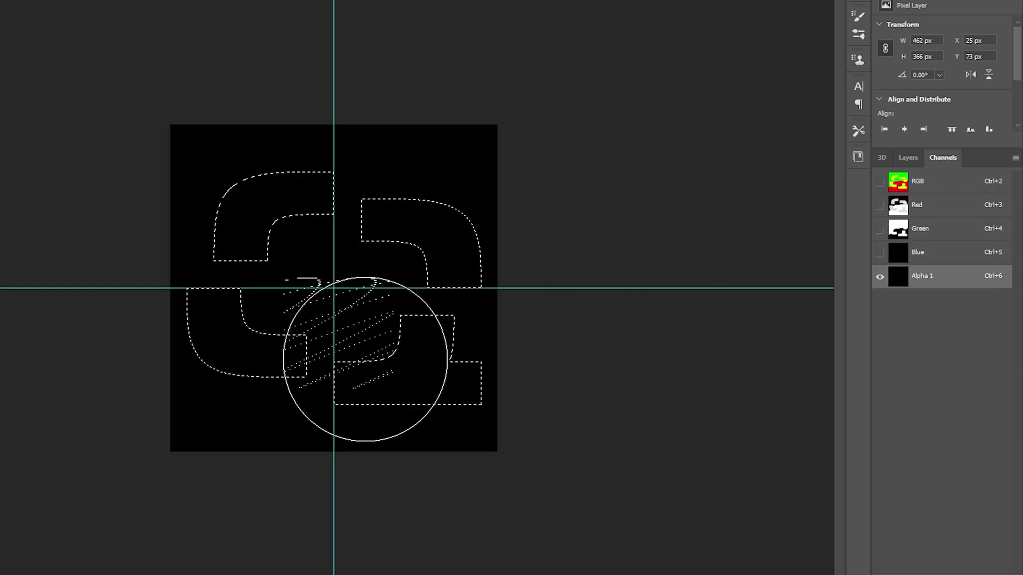
mouse_move(347, 350)
mouse_down()
mouse_move(448, 374)
mouse_move(142, 291)
mouse_move(158, 362)
mouse_move(153, 408)
mouse_up()
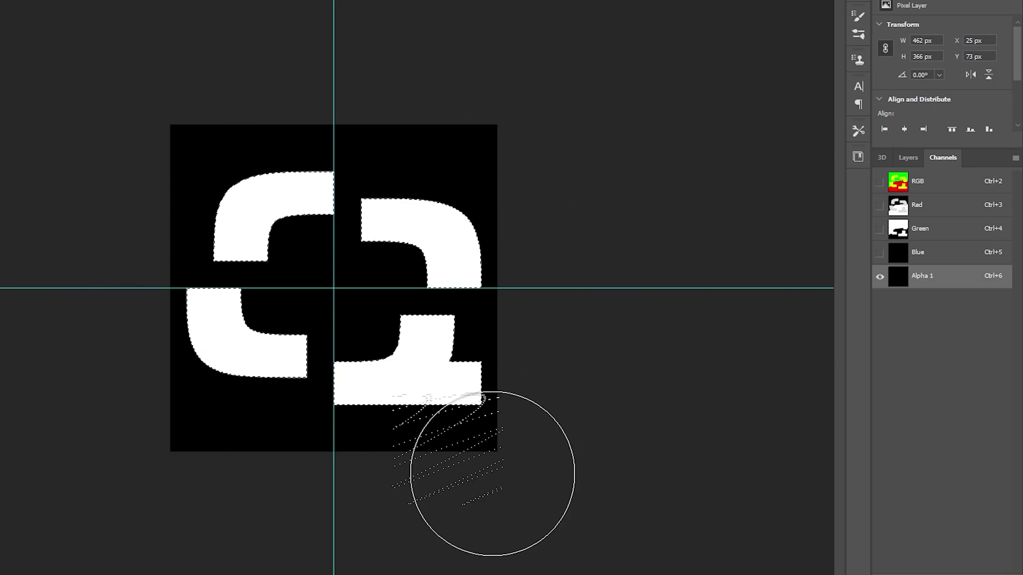
key(ctrl+z)
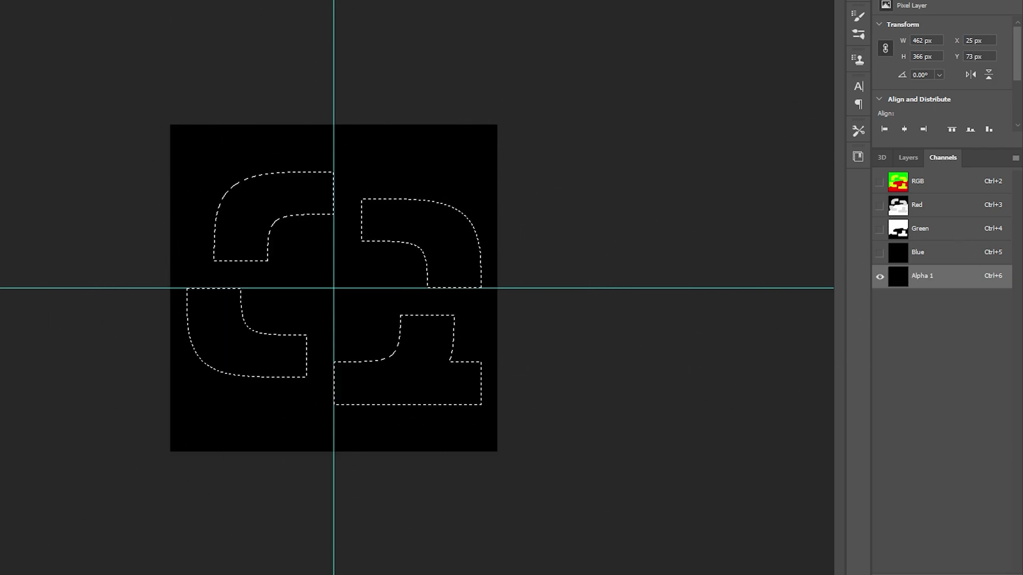
key(g)
click(274, 245)
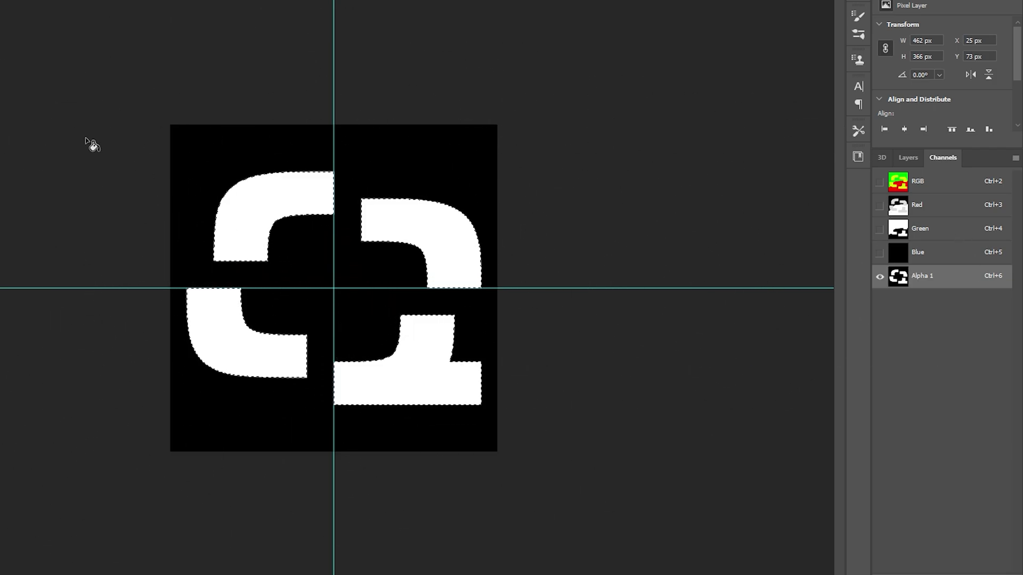
key(ctrl+d)
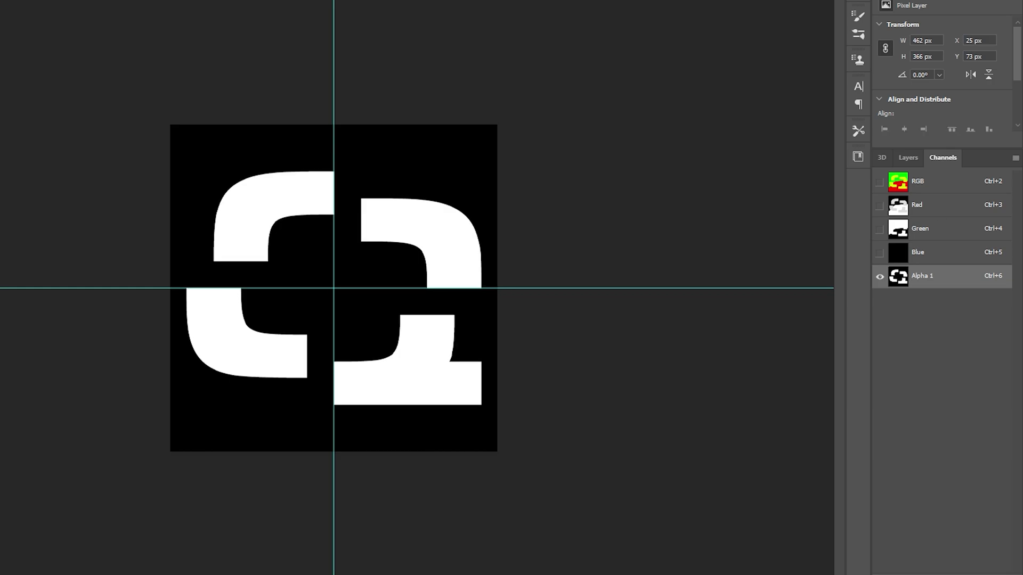
Add a new Layer 3 above Layer 0 and fill it solid yellow-green
click(951, 186)
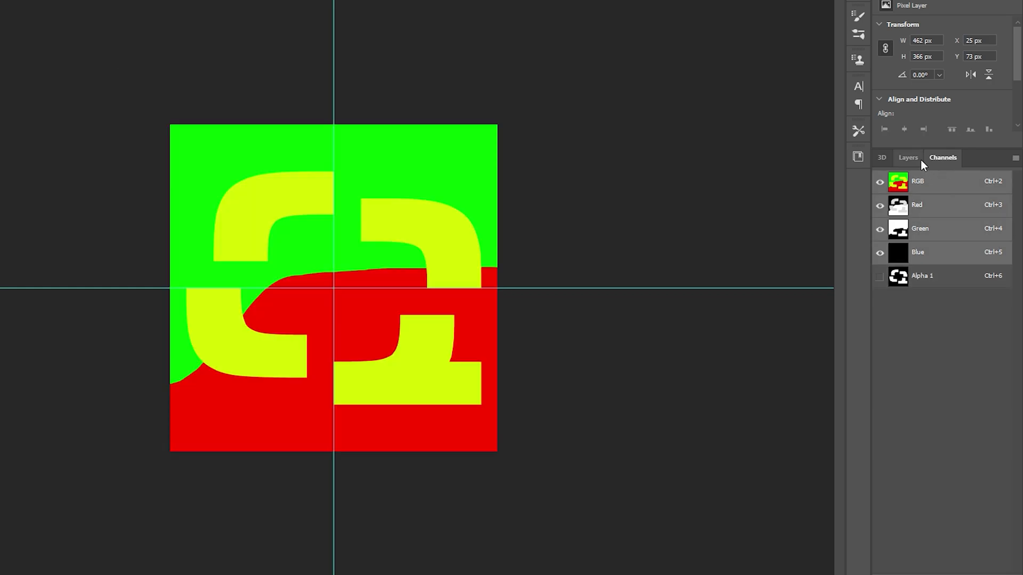
click(907, 158)
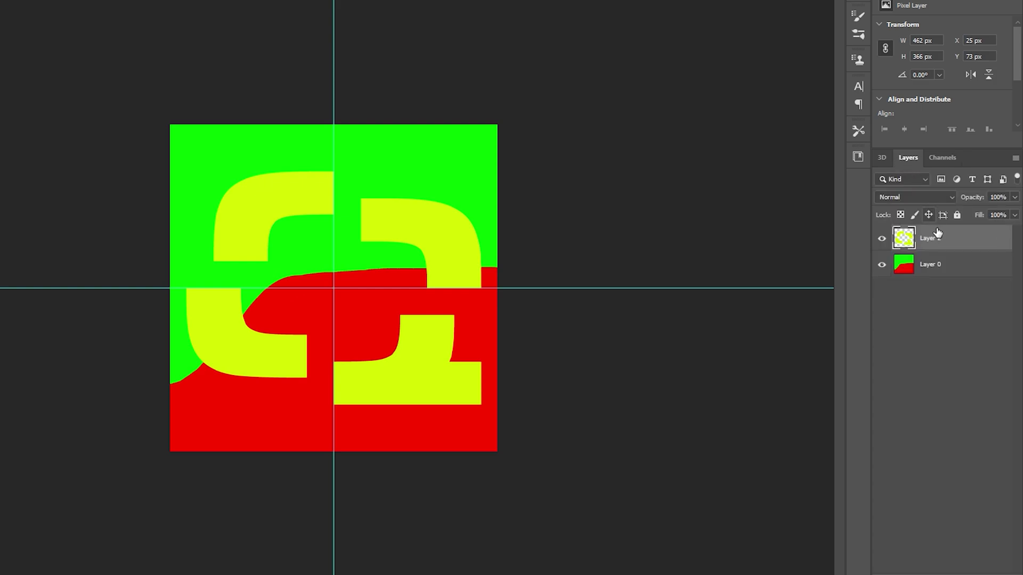
click(945, 269)
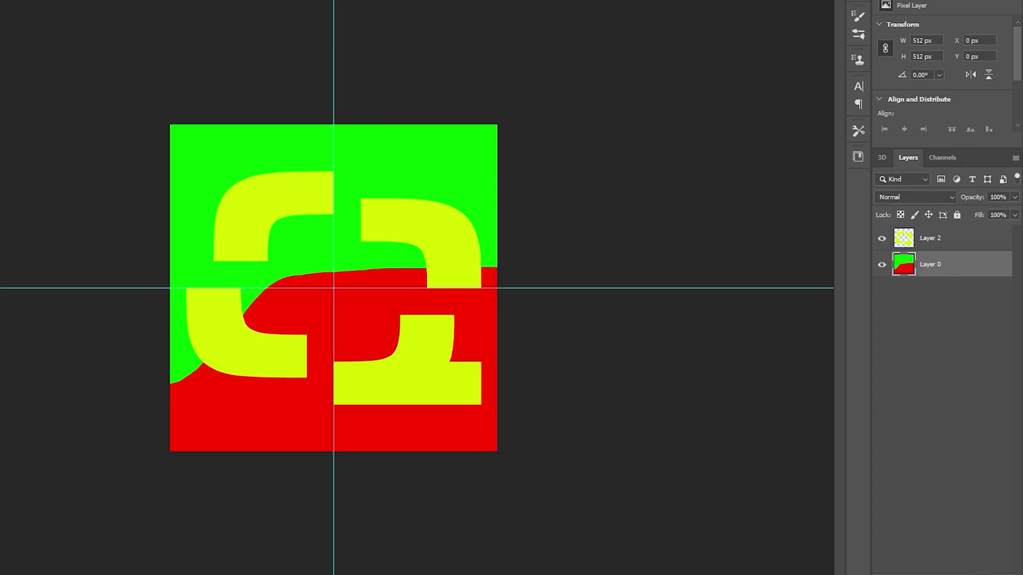
key(ctrl+shift+alt+n)
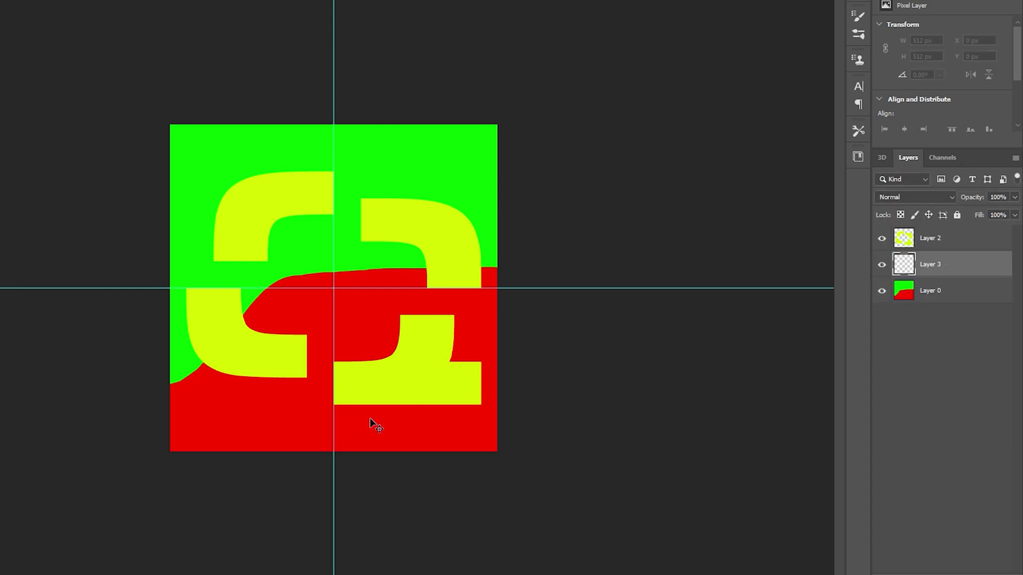
click(323, 329)
Inspect the Alpha 1 channel, then return to the RGB view and the Layers list
click(944, 159)
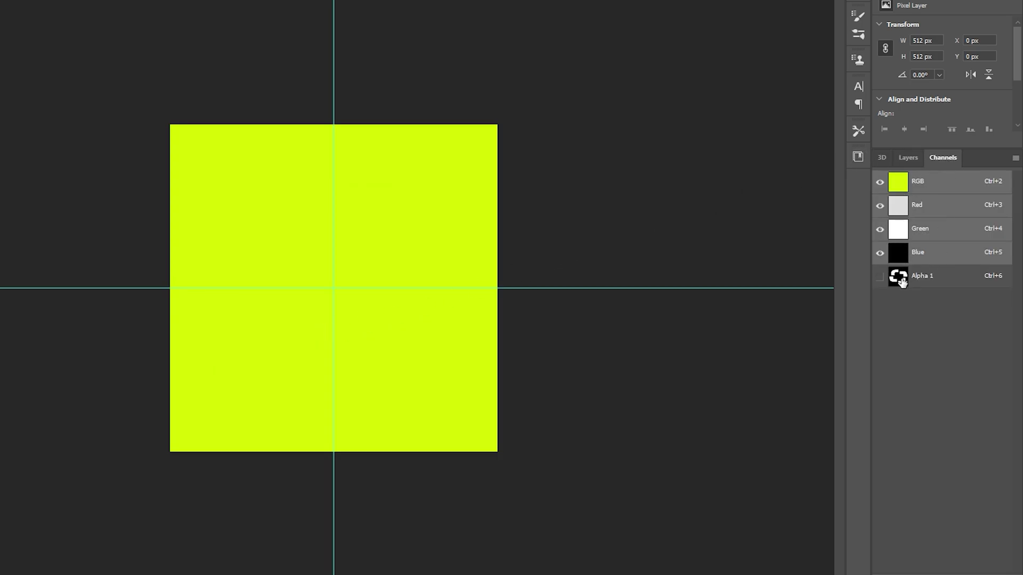
click(920, 281)
click(924, 187)
click(908, 158)
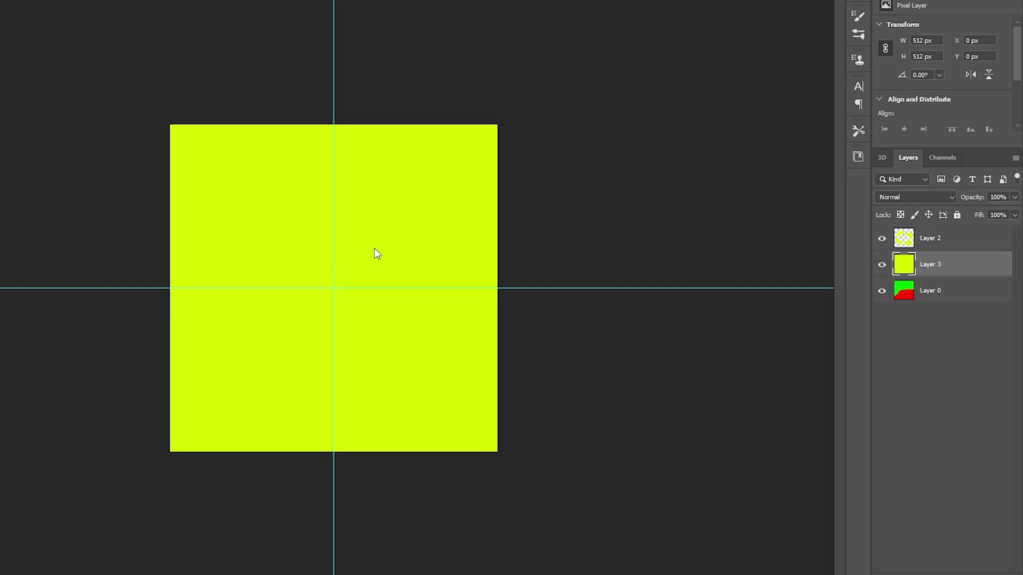
Save the image as 'Quadrant Logo' in Intel Texture Works DDS format
key(ctrl+shift+s)
click(265, 441)
click(264, 441)
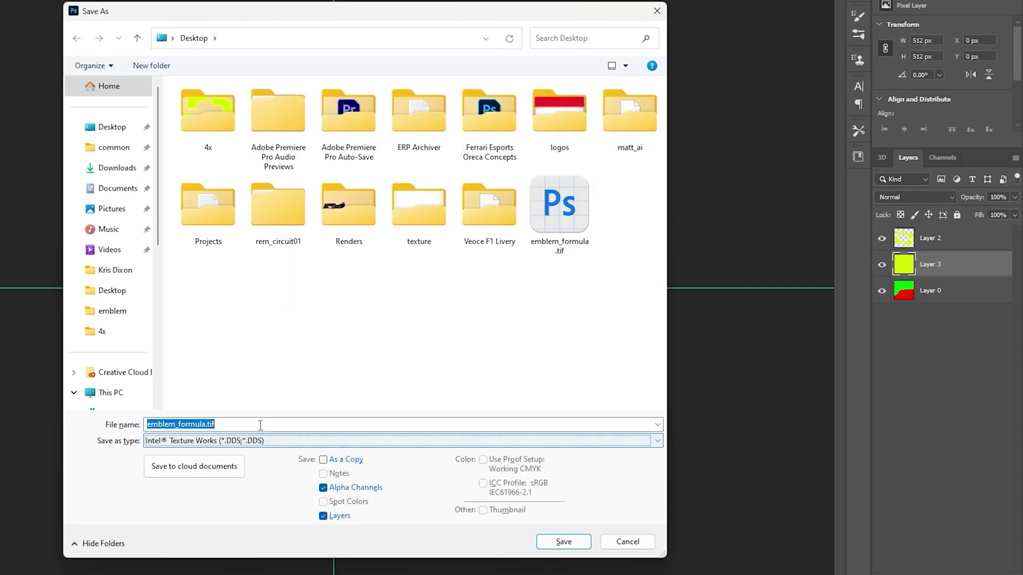
text(Quadrant Logo)
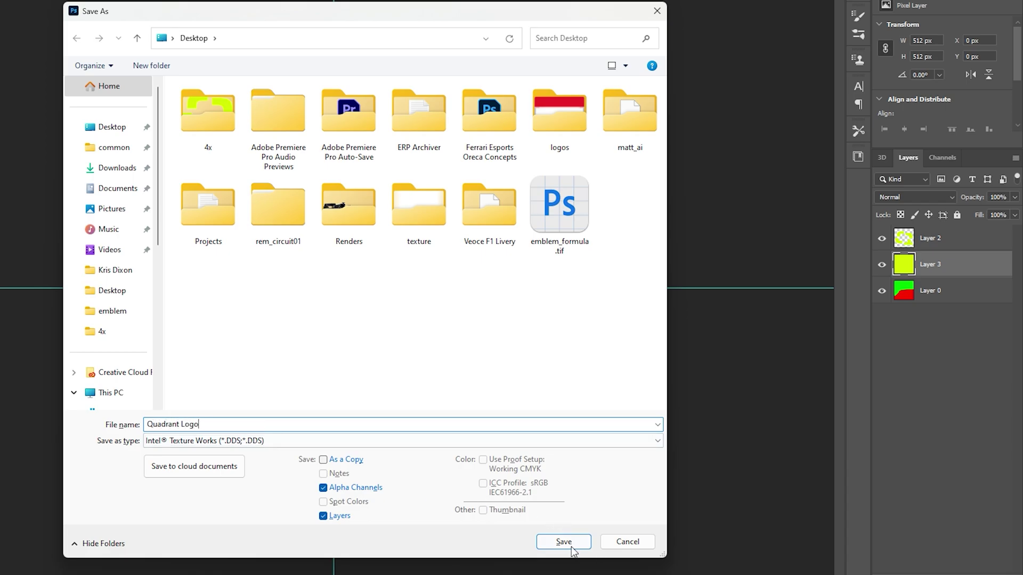
click(571, 547)
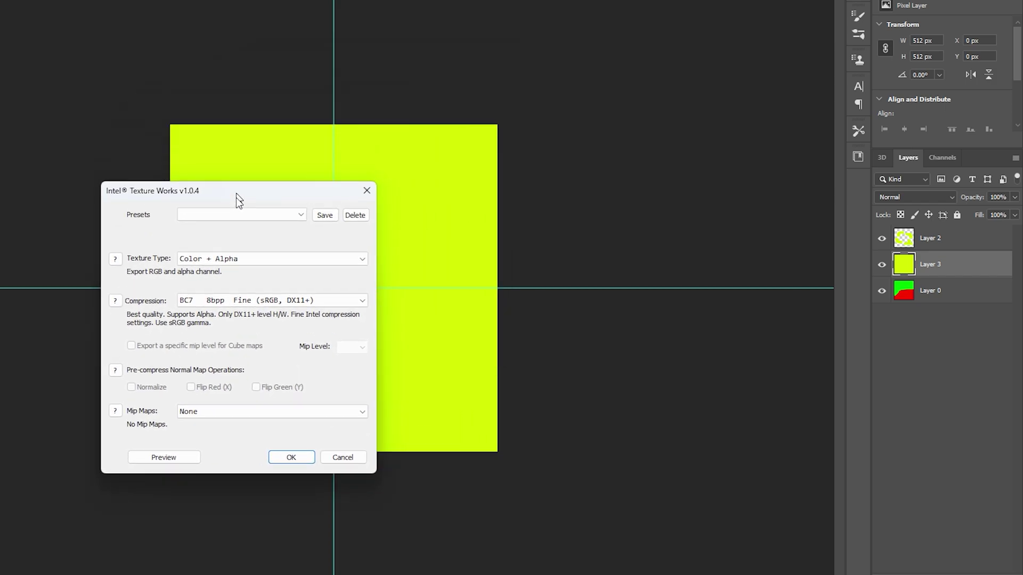
Rearrange the texture export options and EEA viewer windows so both are visible
drag(235, 197, 290, 144)
key(alt+Tab)
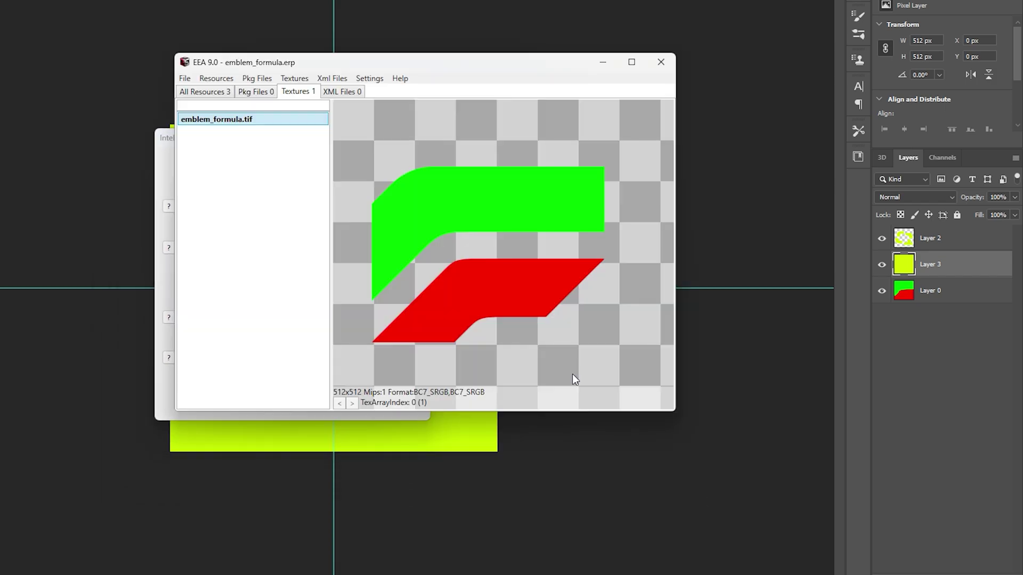
drag(393, 67, 641, 100)
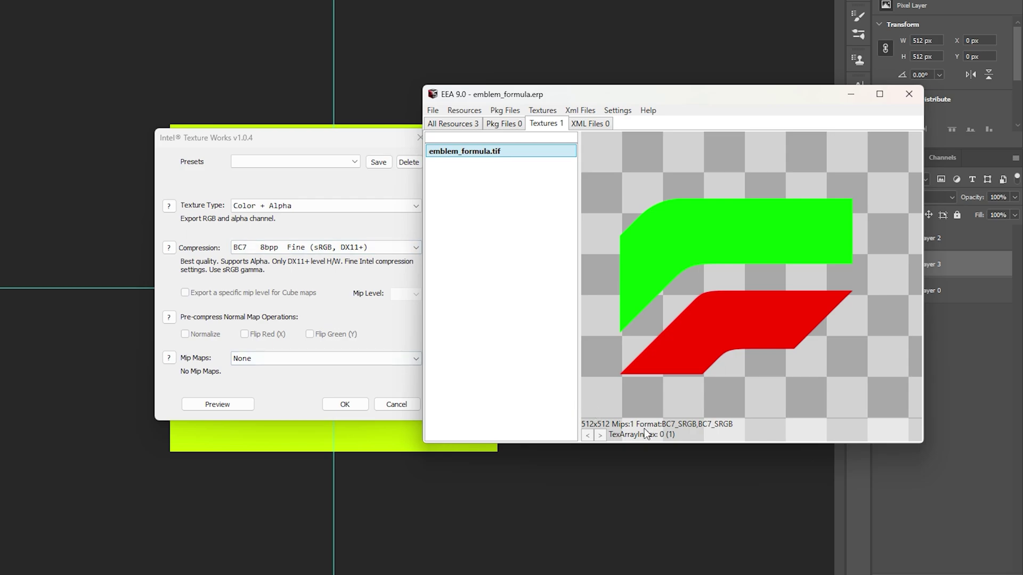
Confirm the DDS export and import Quadrant Logo as the archive's replacement texture
click(354, 405)
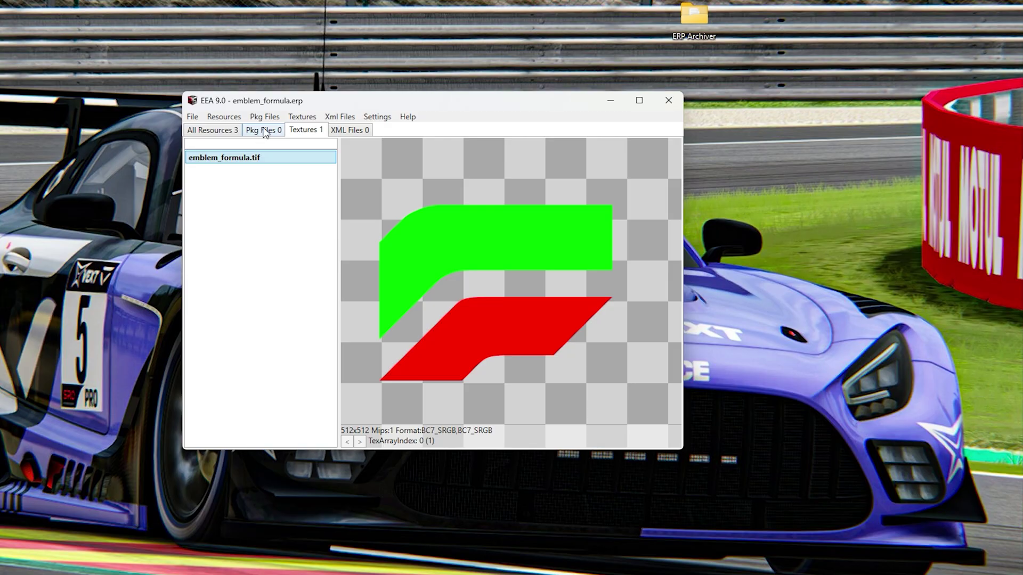
click(290, 121)
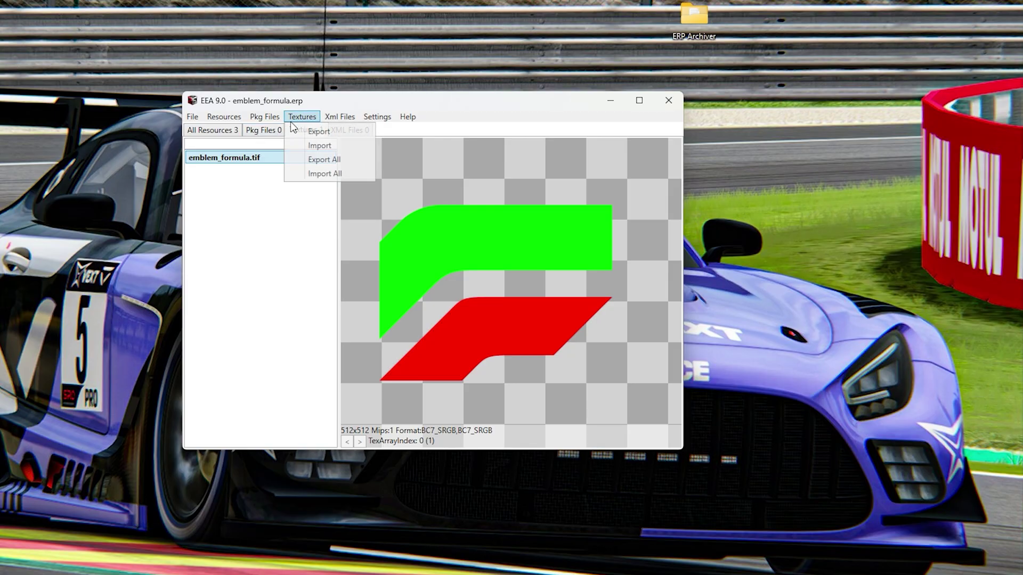
click(315, 145)
double_click(596, 295)
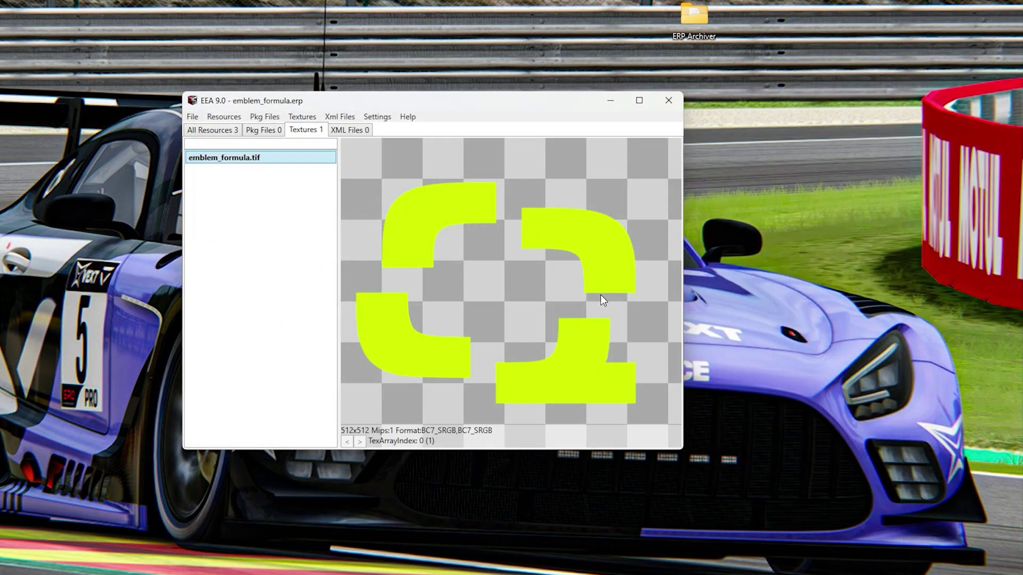
Save the archive over the game's emblem_formula file, confirming the overwrite
click(192, 117)
click(213, 145)
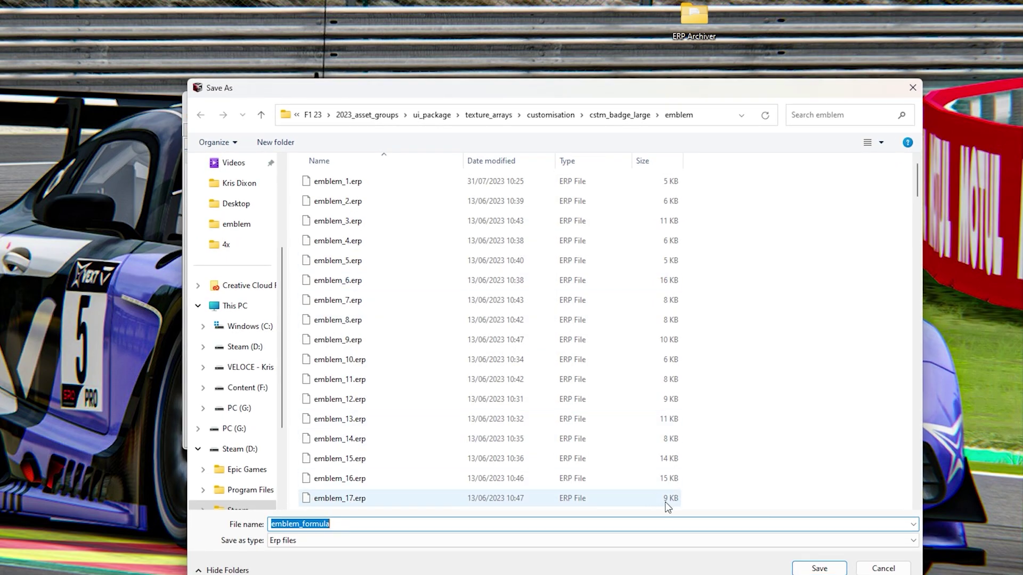
click(815, 561)
click(475, 319)
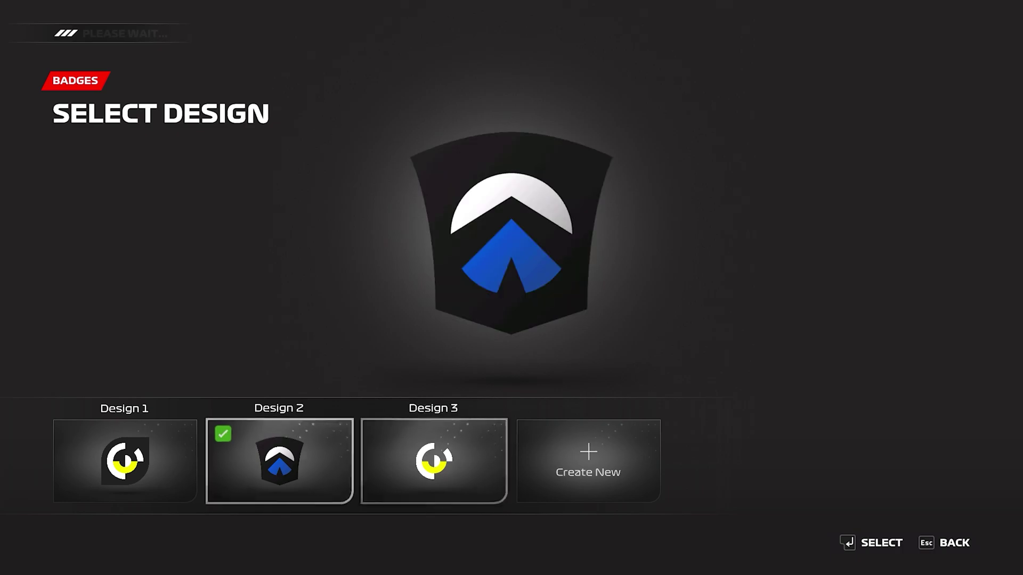
key(Right)
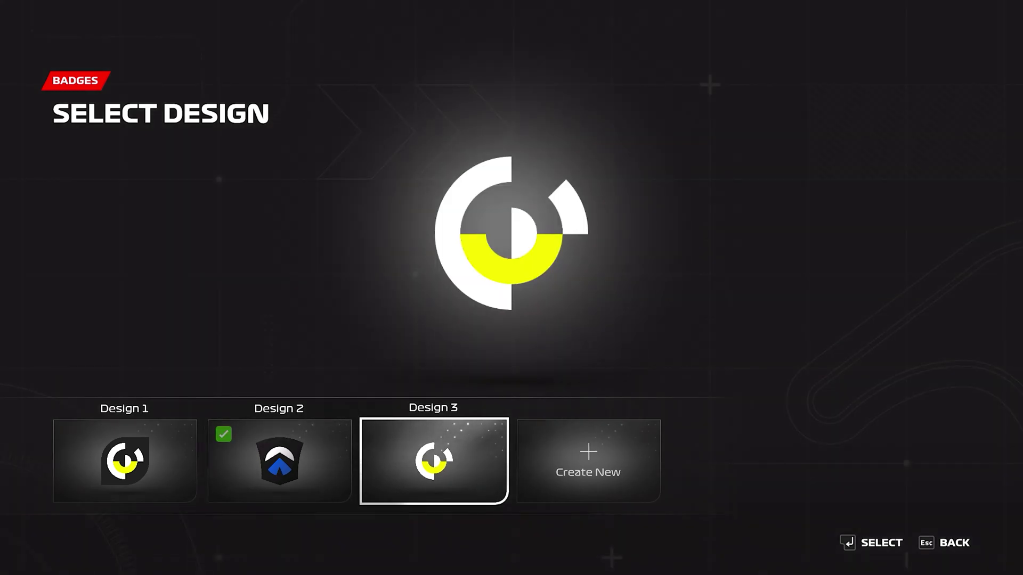
Delete badge Design 3
key(Return)
key(Down)
key(Down)
key(Down)
key(Return)
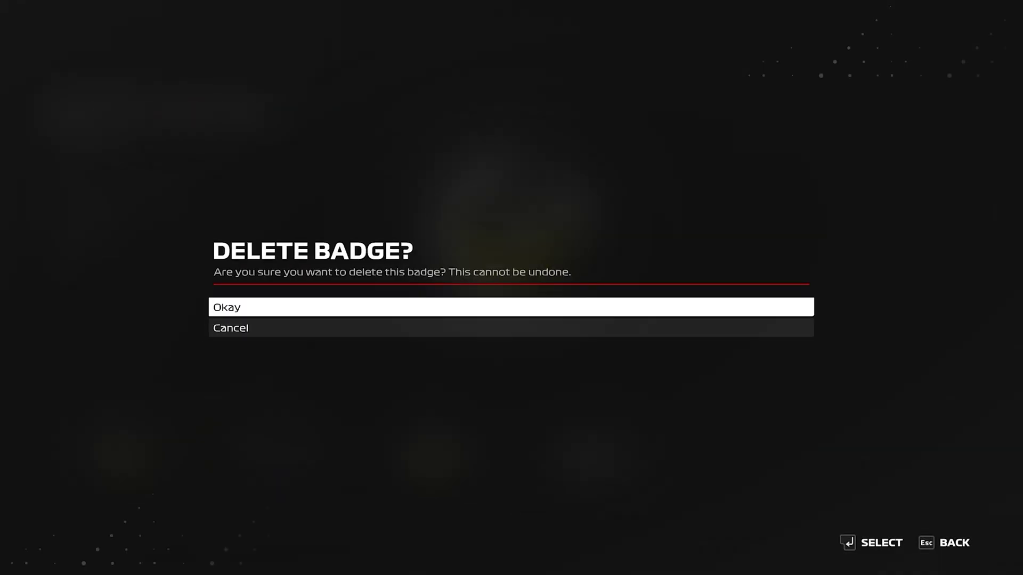
key(Return)
key(Escape)
Start a new badge design with the Blank background
key(Left)
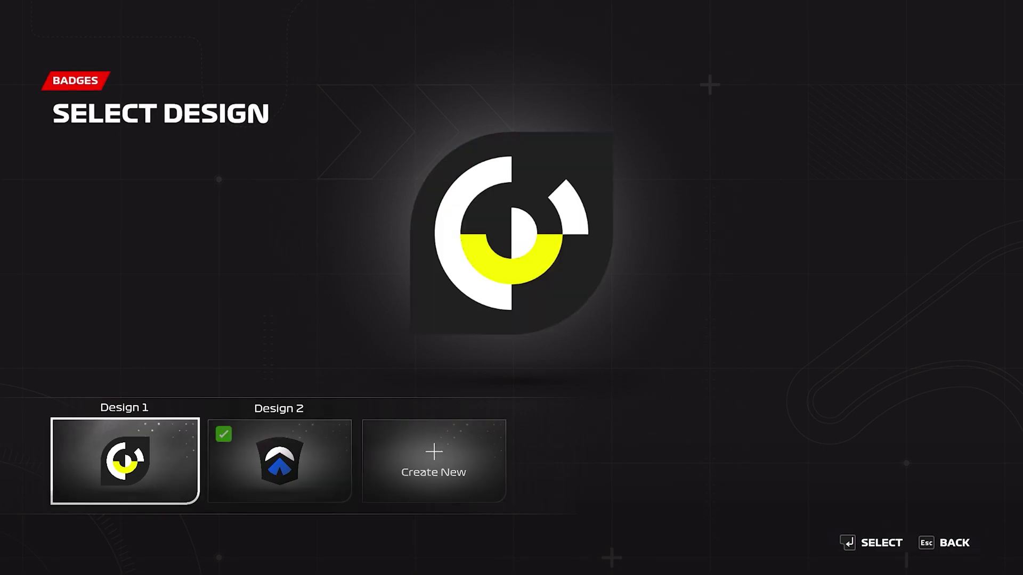
key(Left)
key(Left)
key(Right)
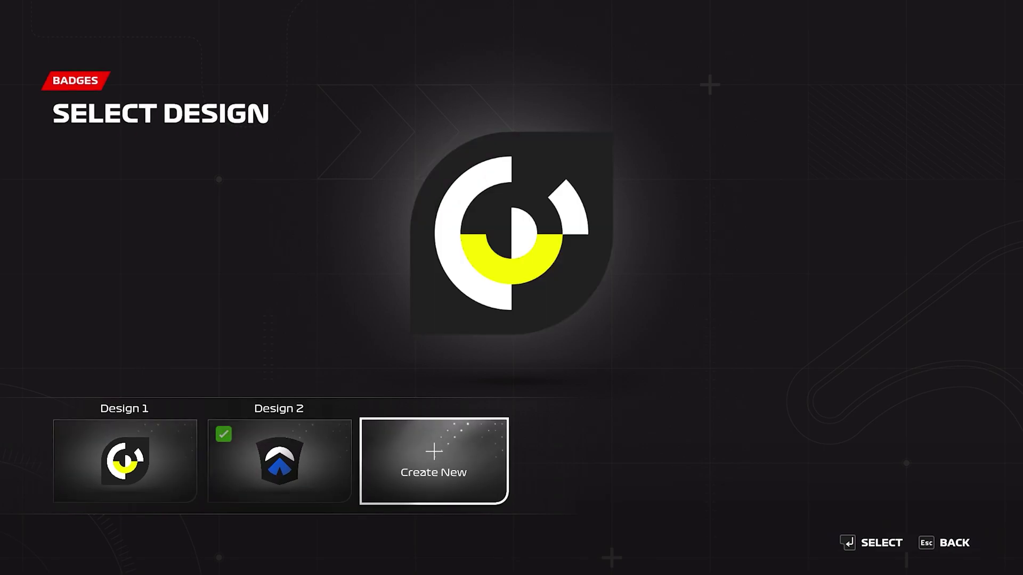
key(Return)
key(Left)
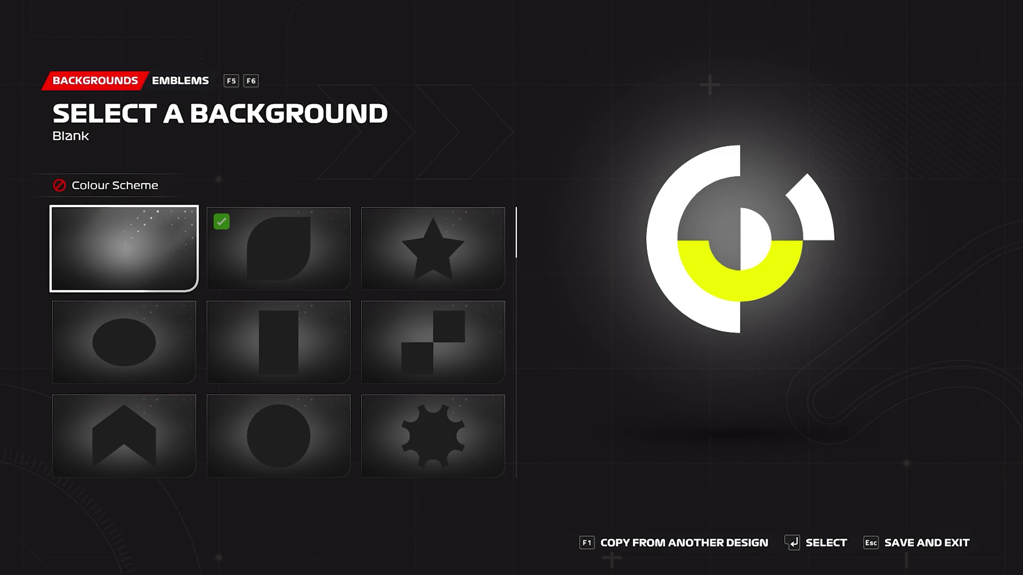
key(Return)
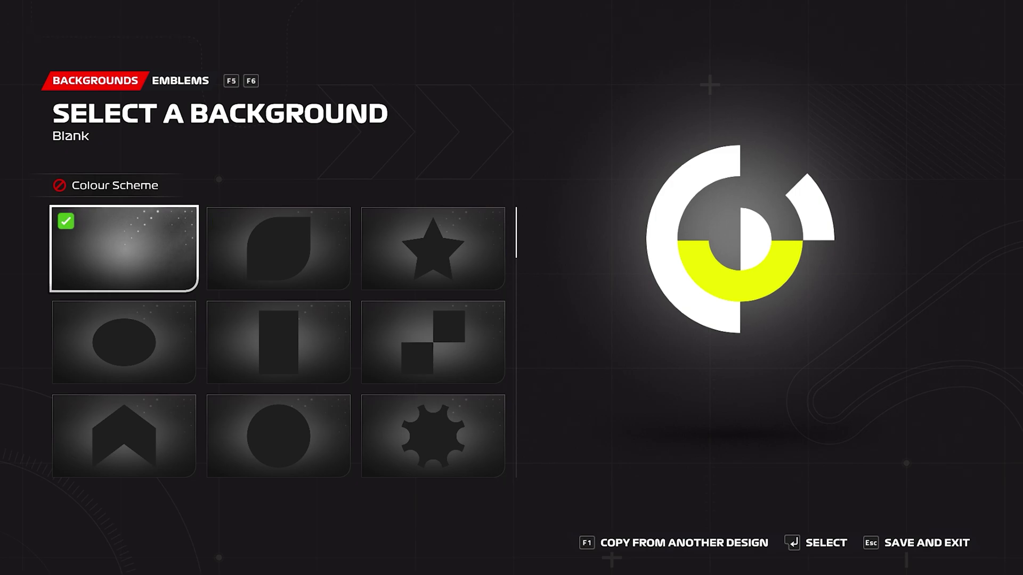
Choose the Formula emblem, now showing the Quadrant logo, in its plain style
key(F6)
key(Right)
key(Right)
key(Down)
key(Down)
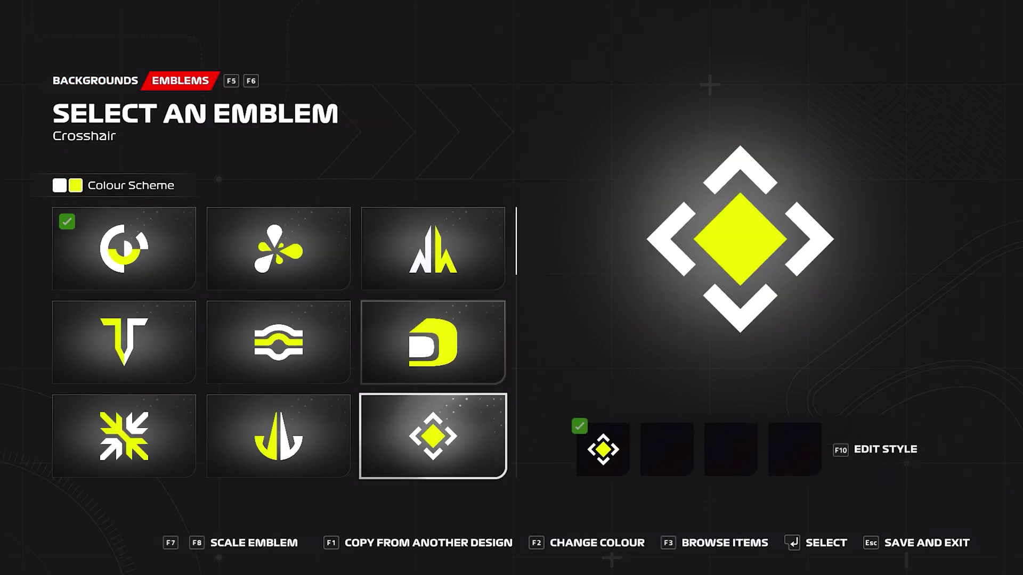
key(Down)
key(Left)
key(Right)
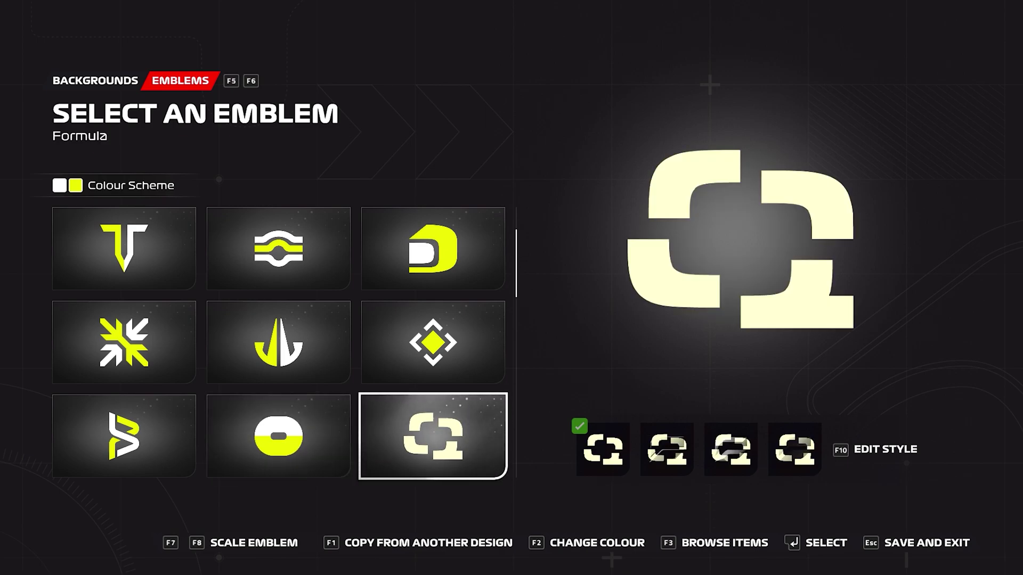
key(F10)
key(F10)
key(F10)
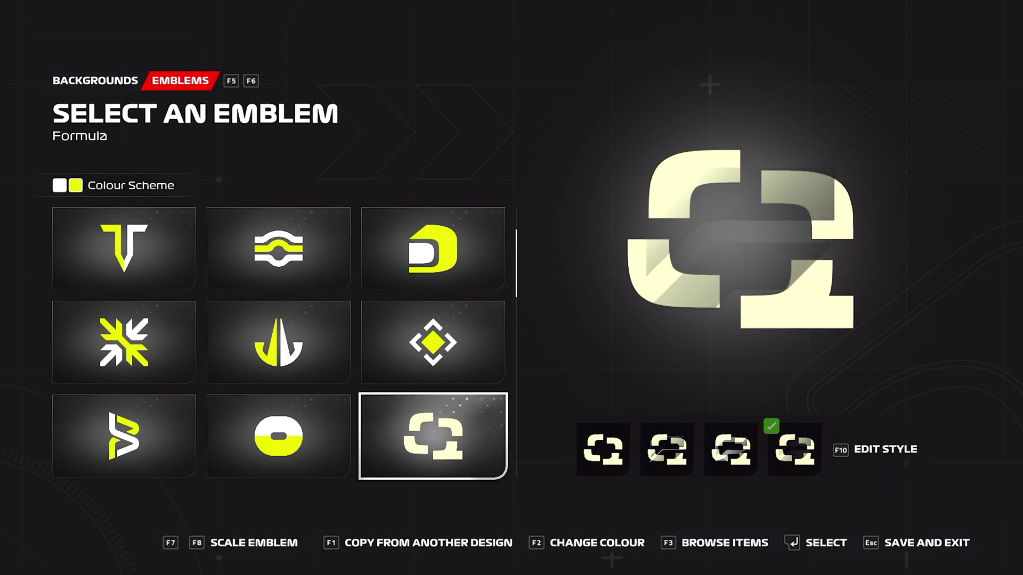
key(F10)
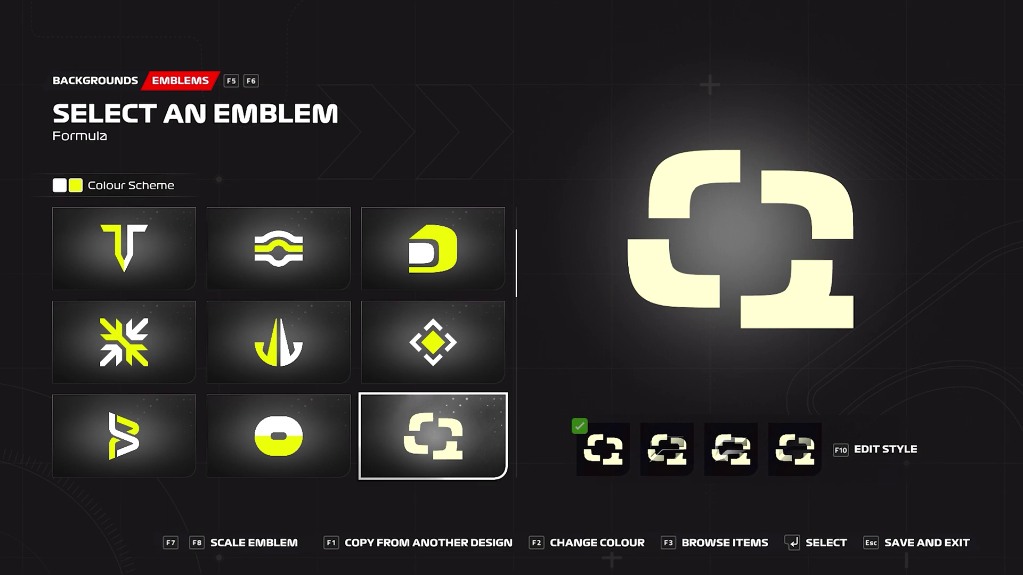
key(Return)
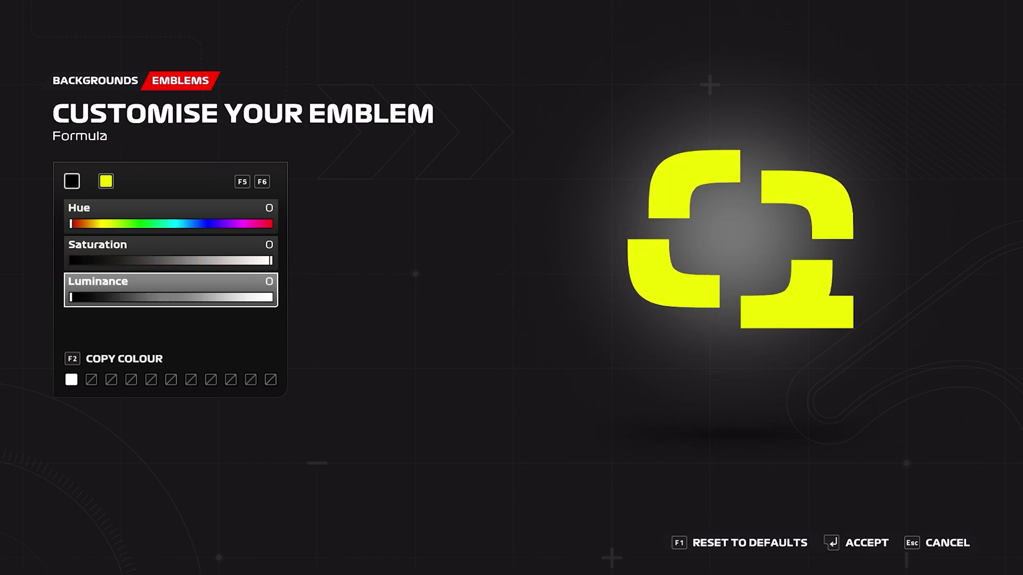
Shift the Quadrant emblem's second colour hue from pale cream toward lime green
key(F6)
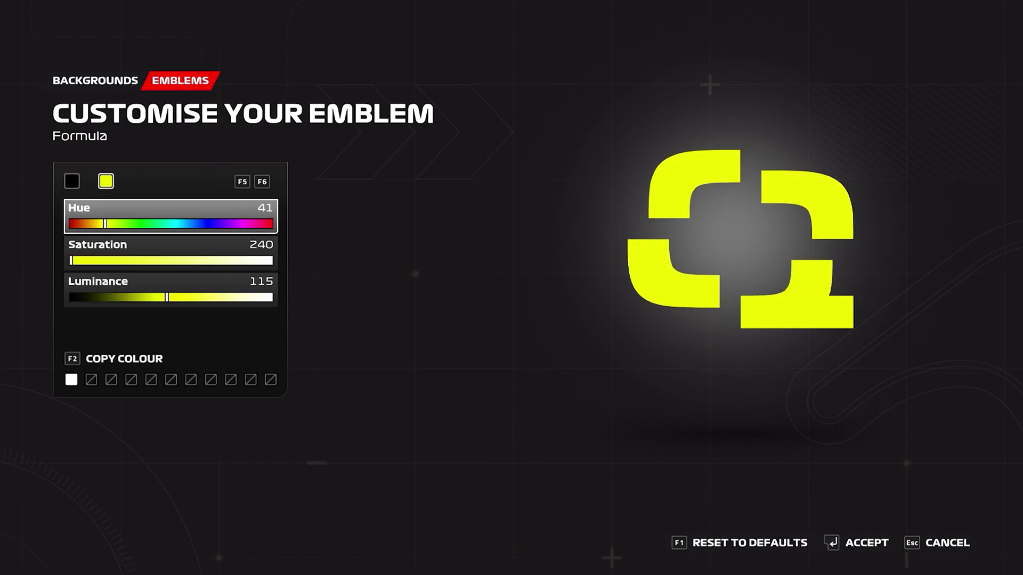
key(Down)
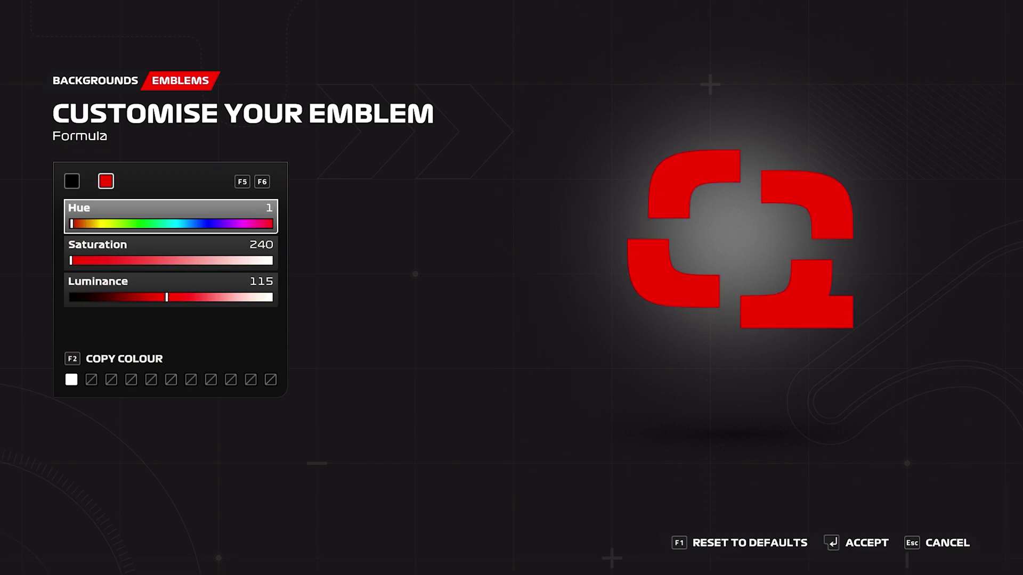
key(Right)
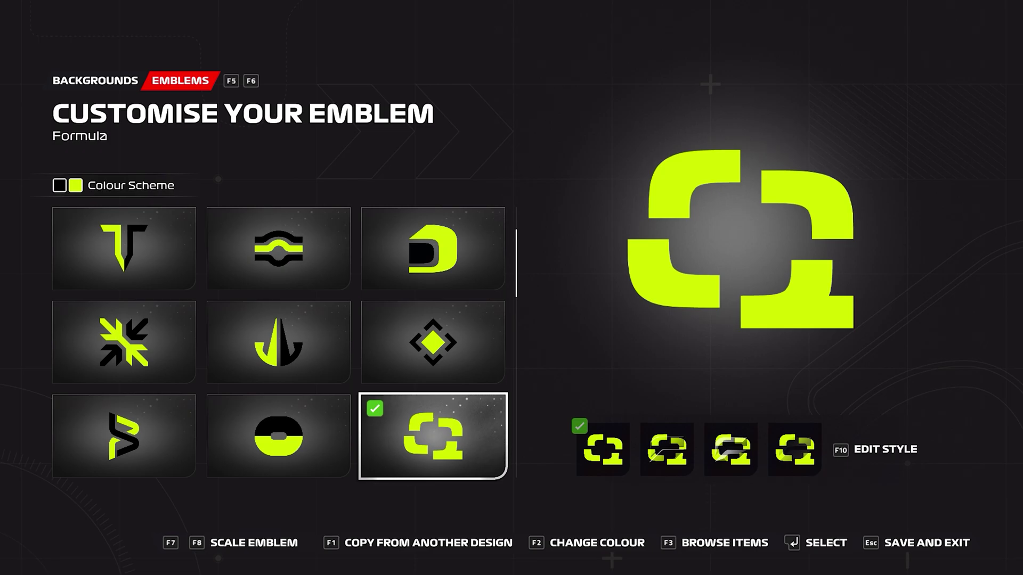
Preview background shapes behind the emblem: Cog, Convex, Diamond, Hexagon, Kite Shield, Octagon
key(F5)
key(Right)
key(Right)
key(Down)
key(Down)
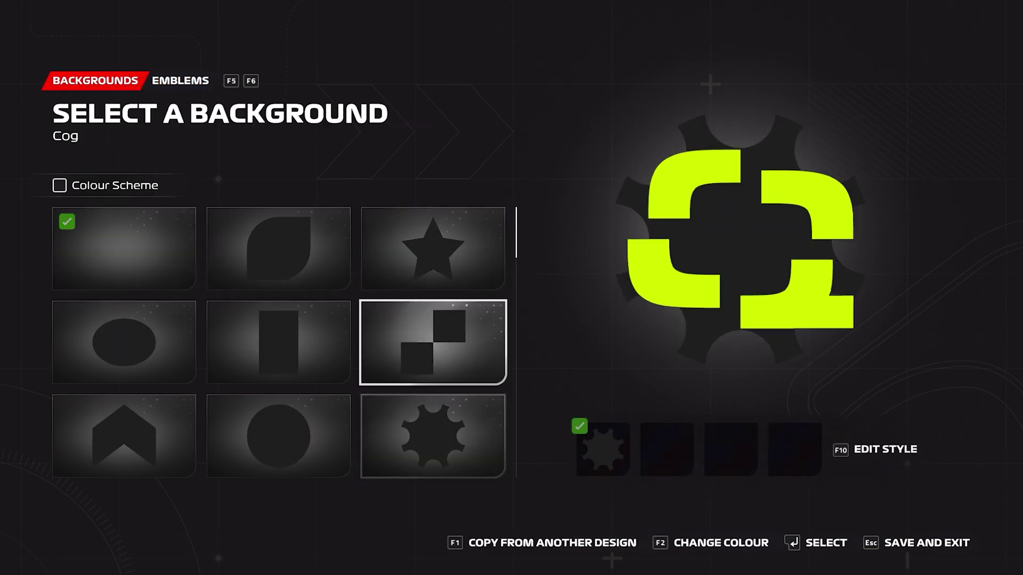
key(Left)
key(Down)
key(Left)
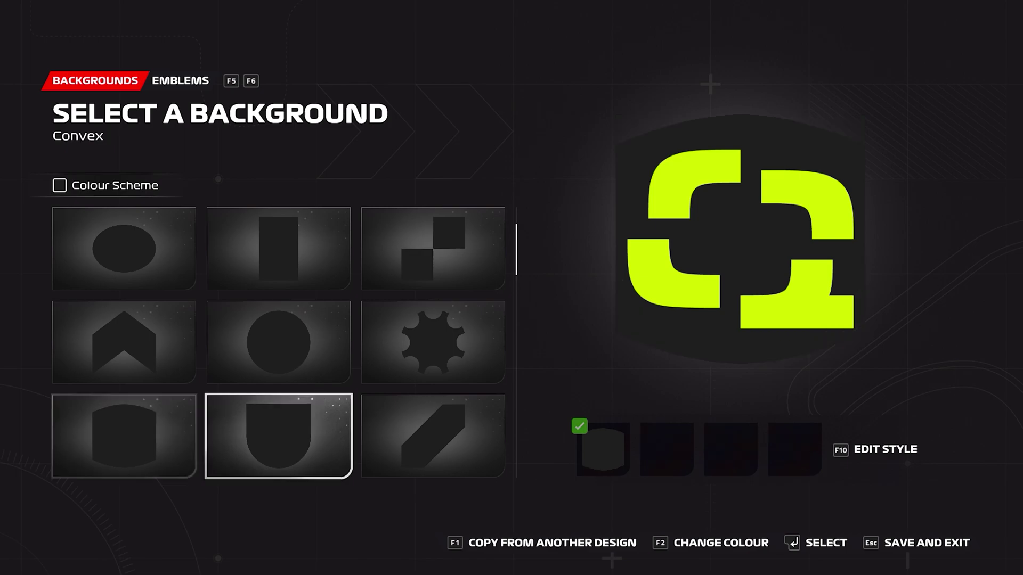
key(Down)
key(Right)
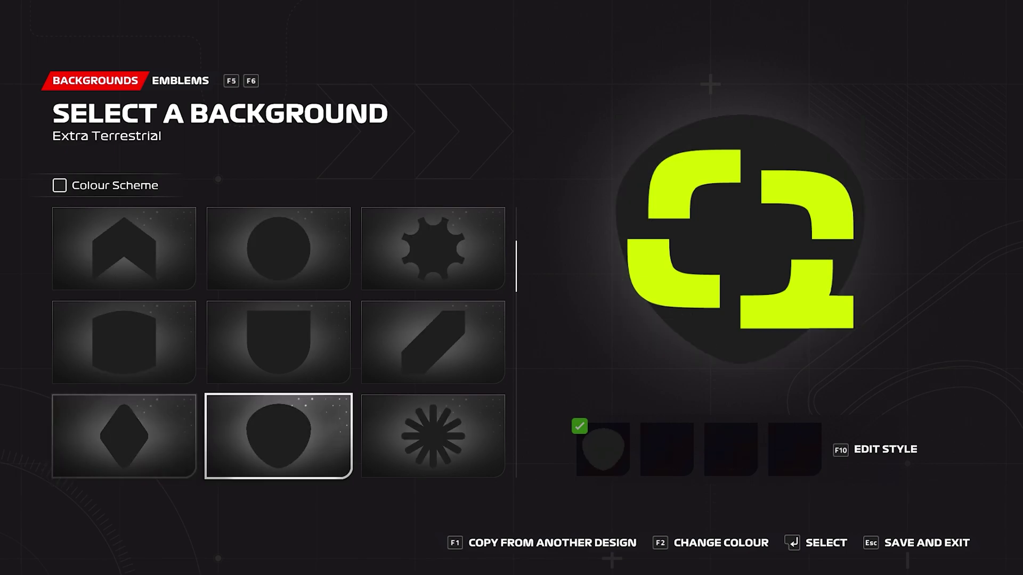
key(Down)
key(Down)
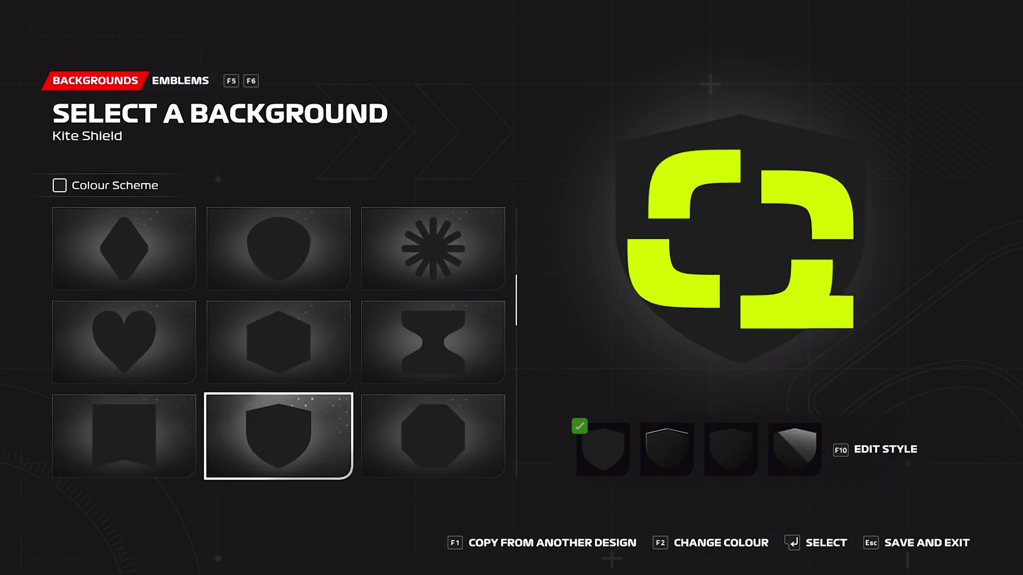
key(Right)
key(Left)
key(Left)
Keep the background Blank, then resize the Red Bull logo in Photoshop to 462×279 px
key(Up)
key(Up)
key(Up)
key(Up)
key(Up)
key(Up)
key(Up)
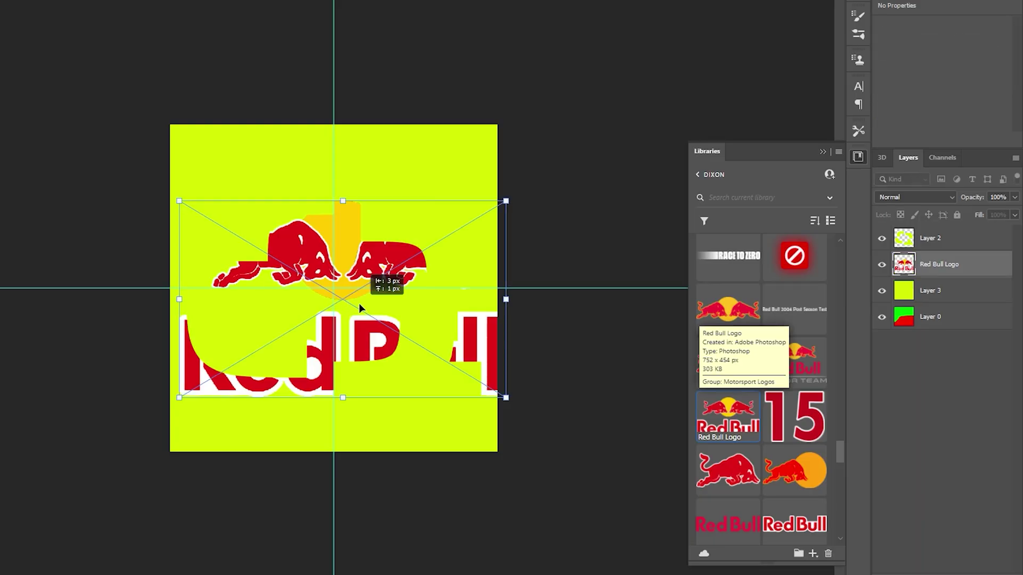
drag(359, 303, 347, 292)
drag(337, 393, 367, 354)
Commit the logo resize, delete the yellow Layer 2, and fill Alpha 1 with black
key(Return)
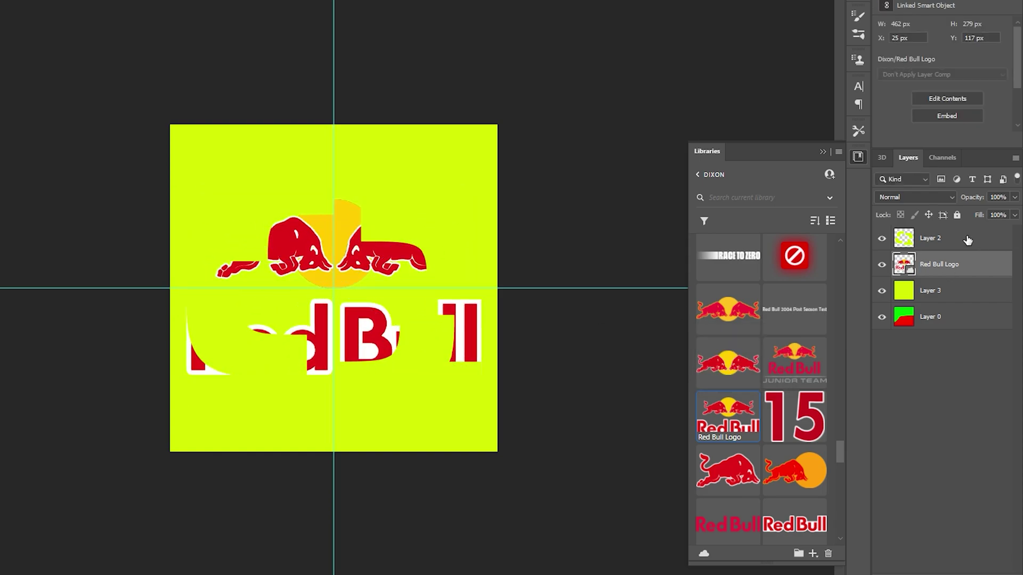
click(967, 240)
key(Delete)
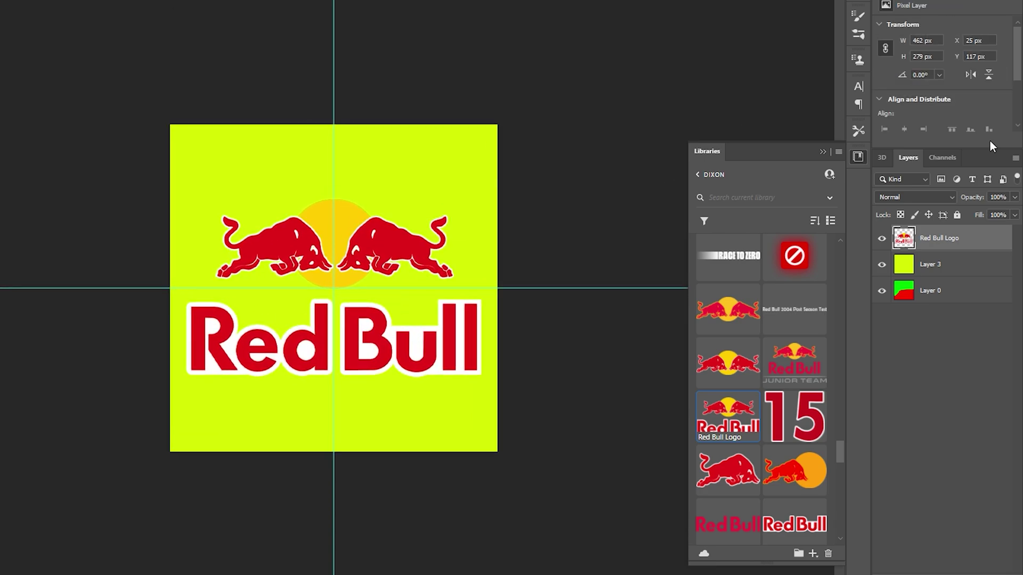
click(942, 157)
click(922, 276)
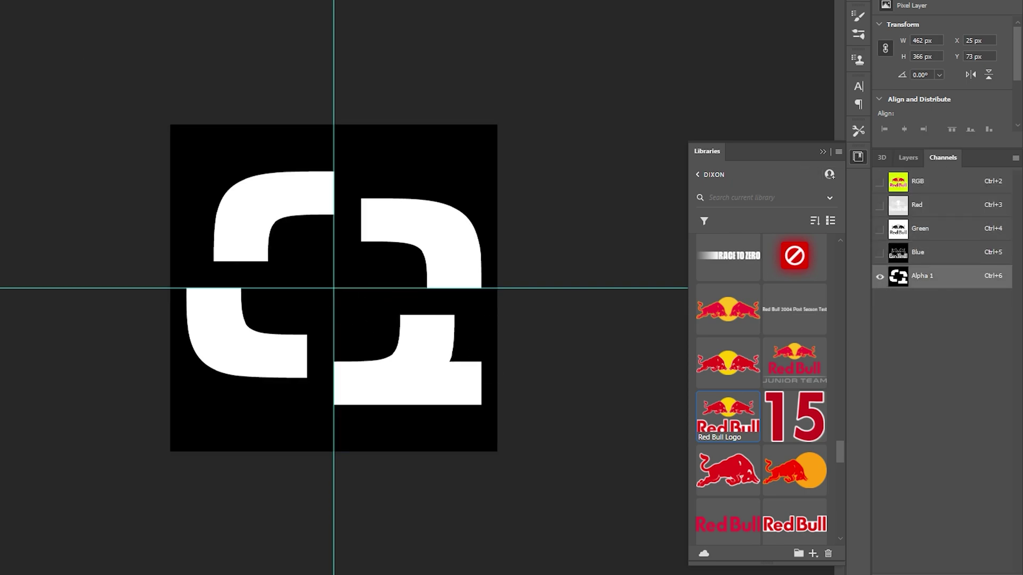
mouse_move(355, 162)
mouse_down()
mouse_move(166, 274)
mouse_move(196, 373)
mouse_move(68, 469)
mouse_up()
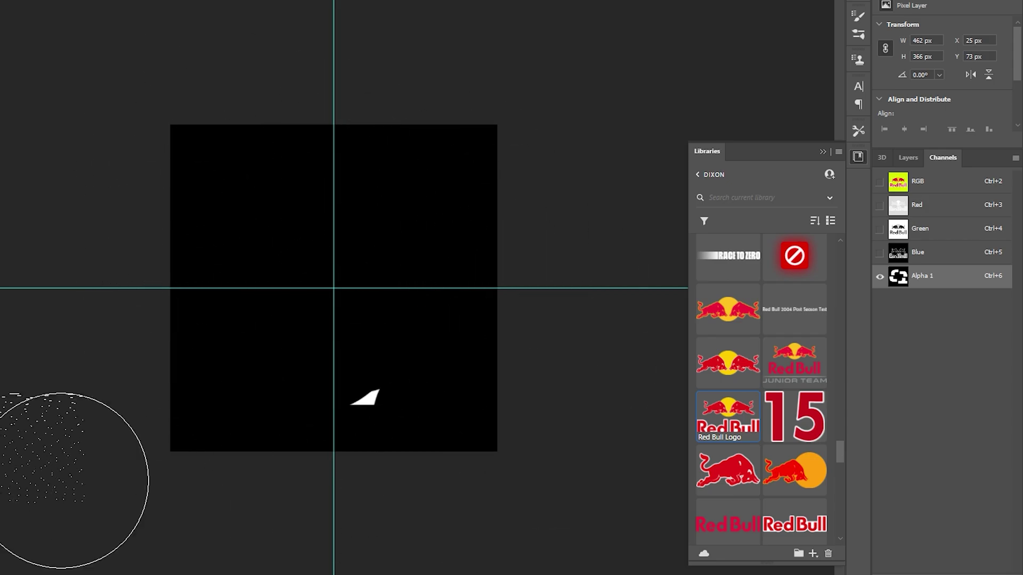
Load the Red Bull logo's outline and paint it white into Alpha 1, cleaning stray specks
click(917, 182)
click(908, 157)
ctrl+click(905, 237)
click(942, 158)
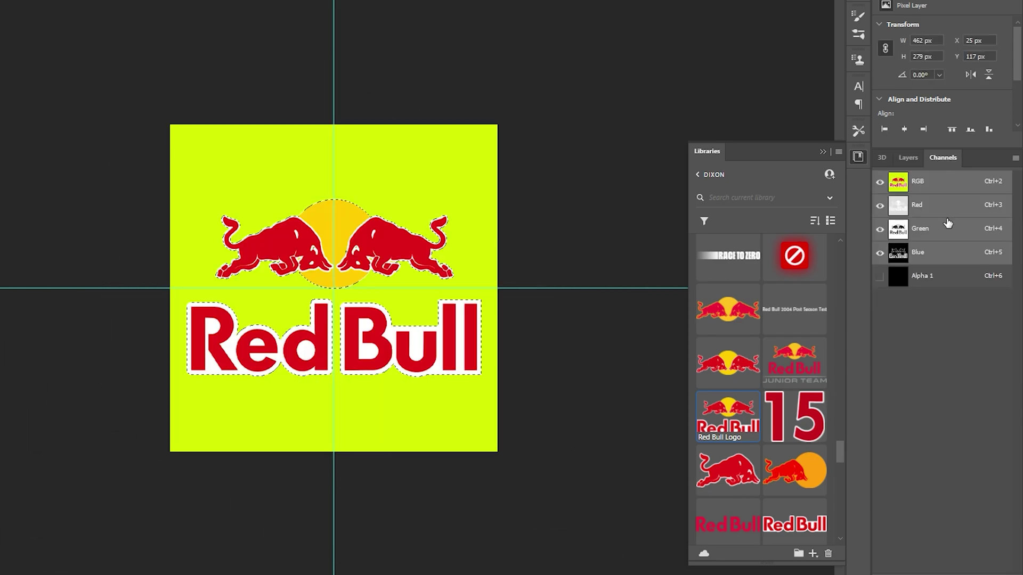
click(921, 275)
mouse_move(538, 290)
mouse_down()
mouse_move(422, 315)
mouse_move(482, 357)
mouse_move(582, 365)
mouse_up()
key(ctrl+d)
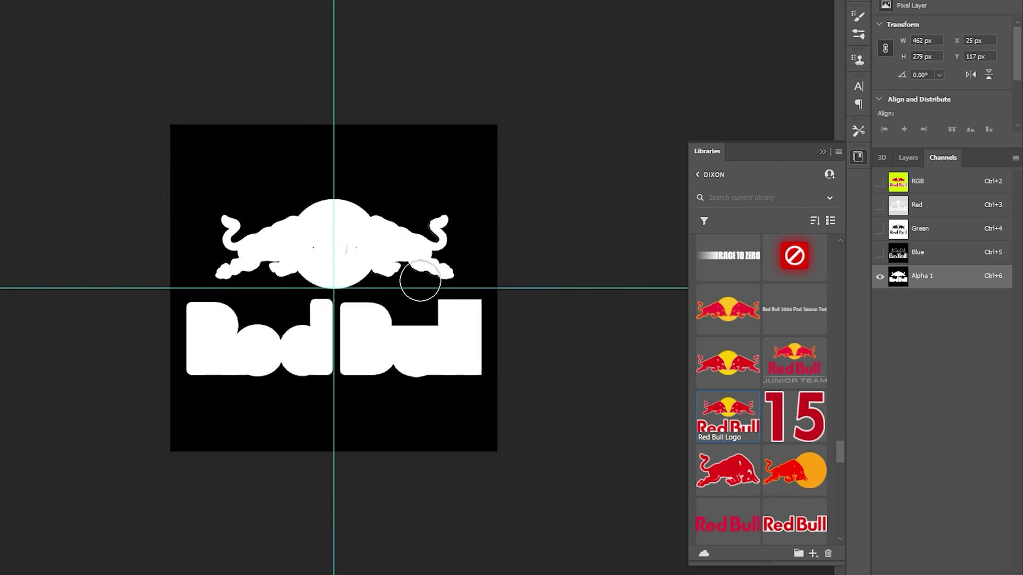
drag(314, 248, 330, 247)
click(923, 183)
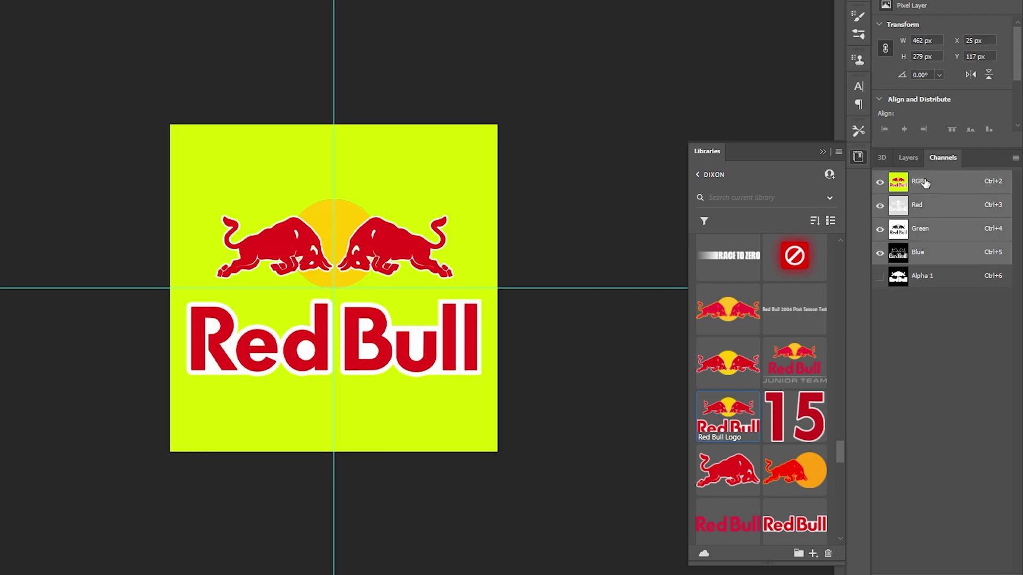
click(911, 158)
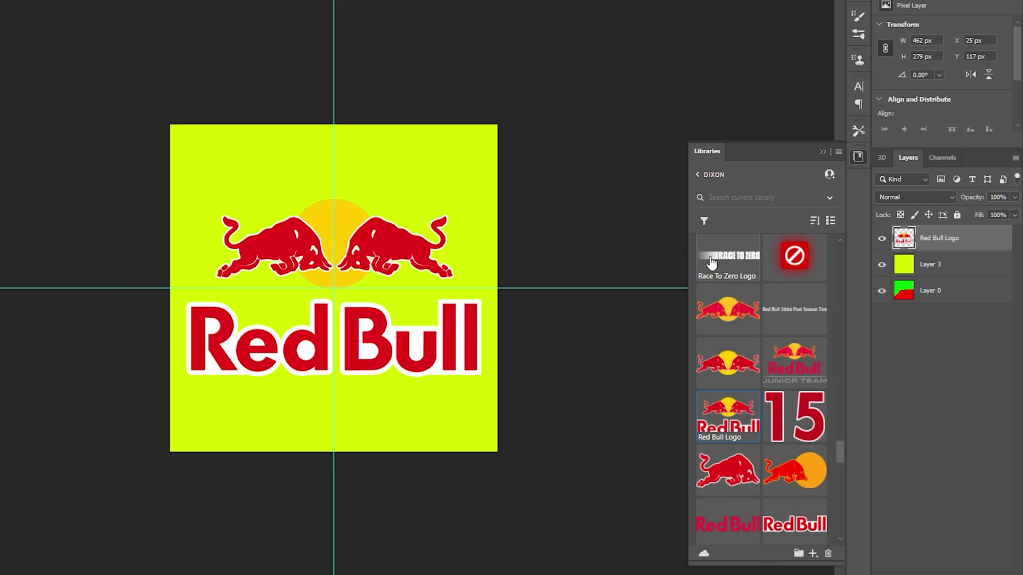
Fill the yellow-green background layer with white
mouse_move(712, 262)
key(alt+bracketleft)
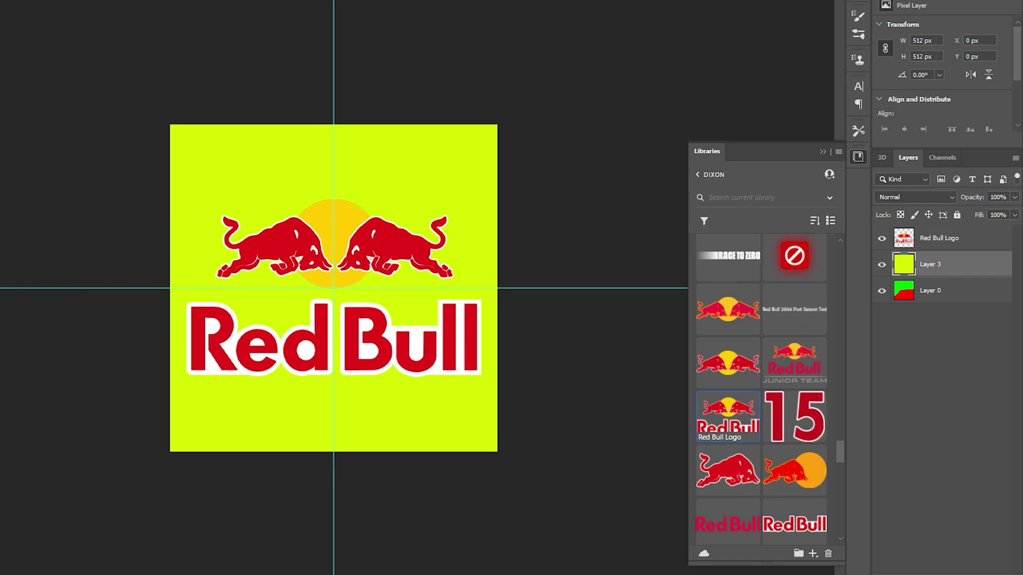
click(685, 360)
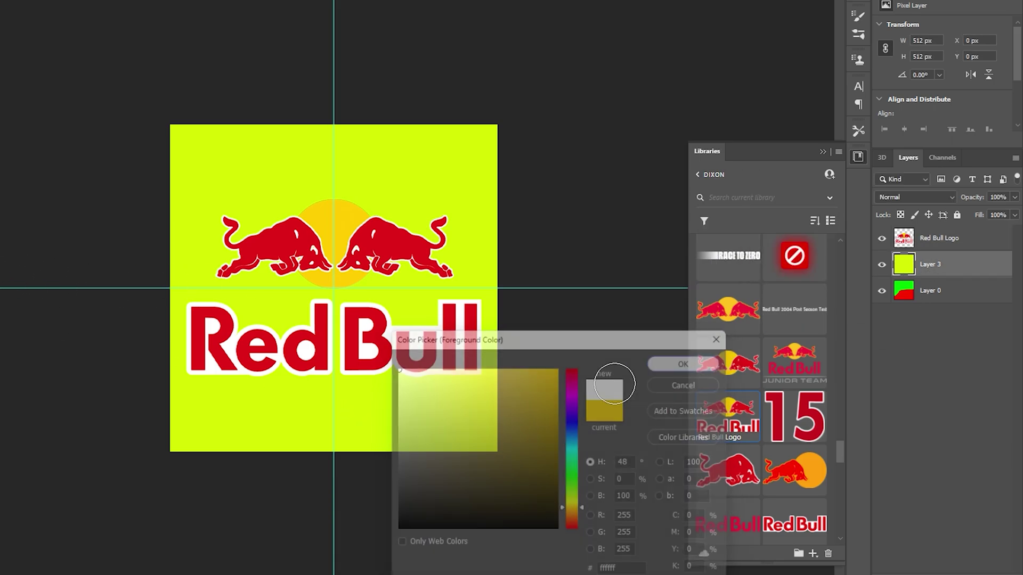
key(ctrl+BackSpace)
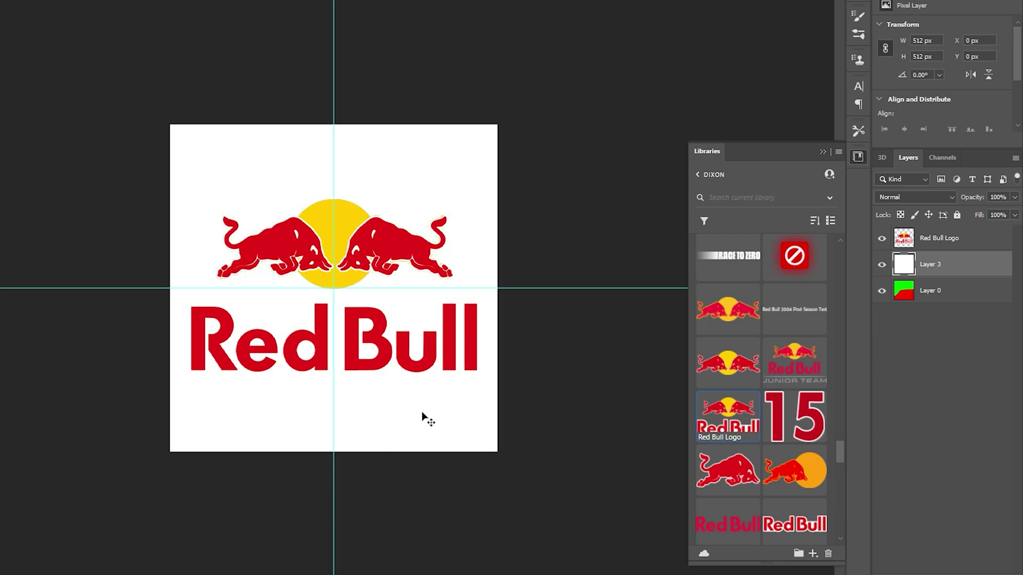
scroll(770, 386, down, 3)
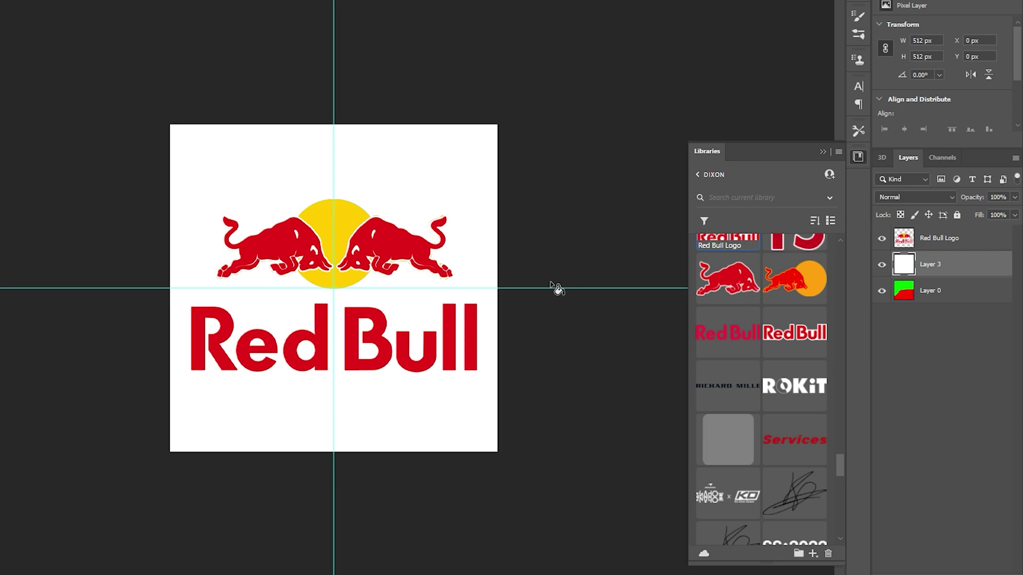
Save the Red Bull artwork as a DDS texture and select the Red Bull emblem in F1 23
key(ctrl+shift+s)
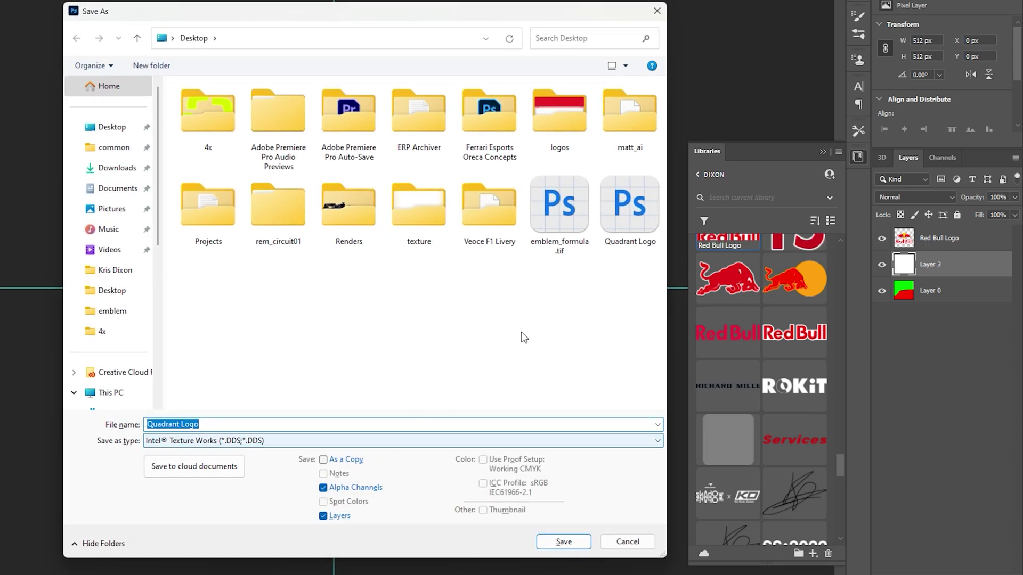
text(Red Bull)
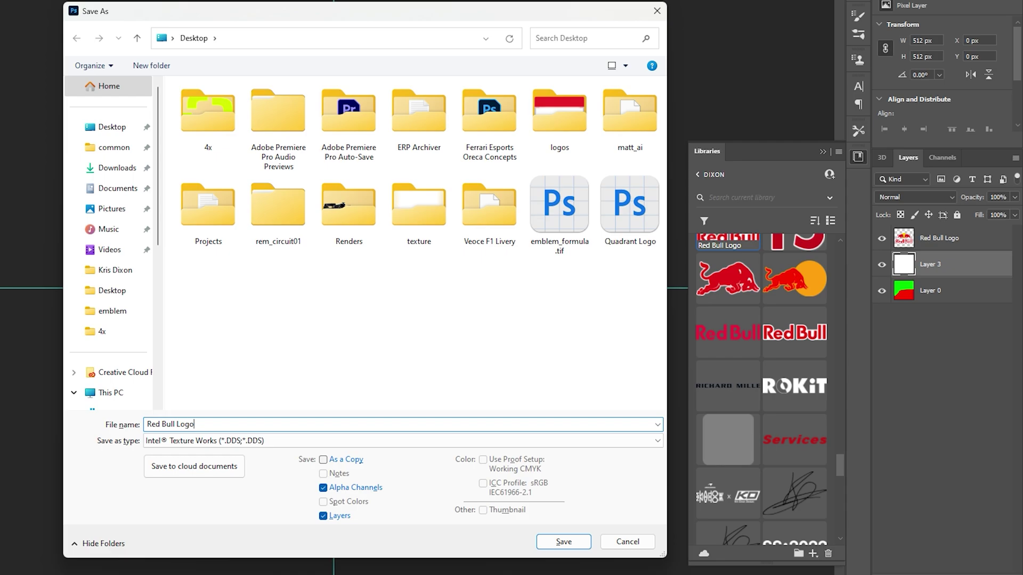
key(Return)
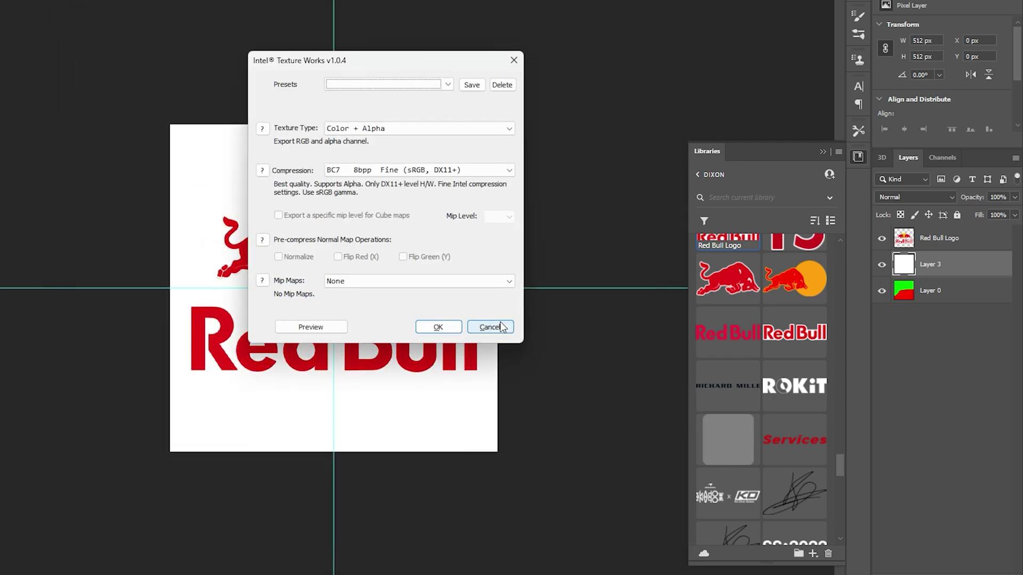
key(Return)
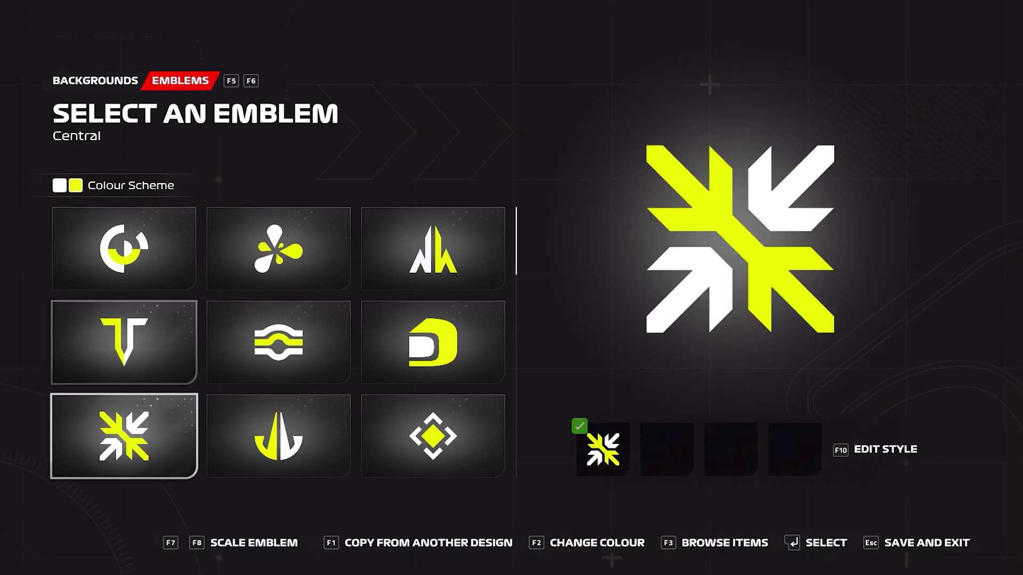
key(Right)
key(Right)
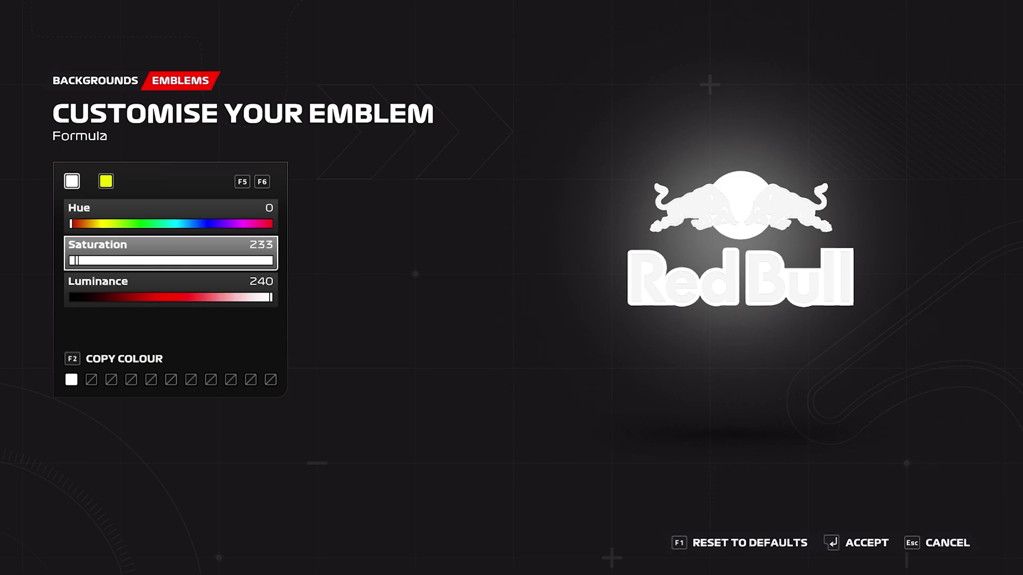
key(Down)
key(Left)
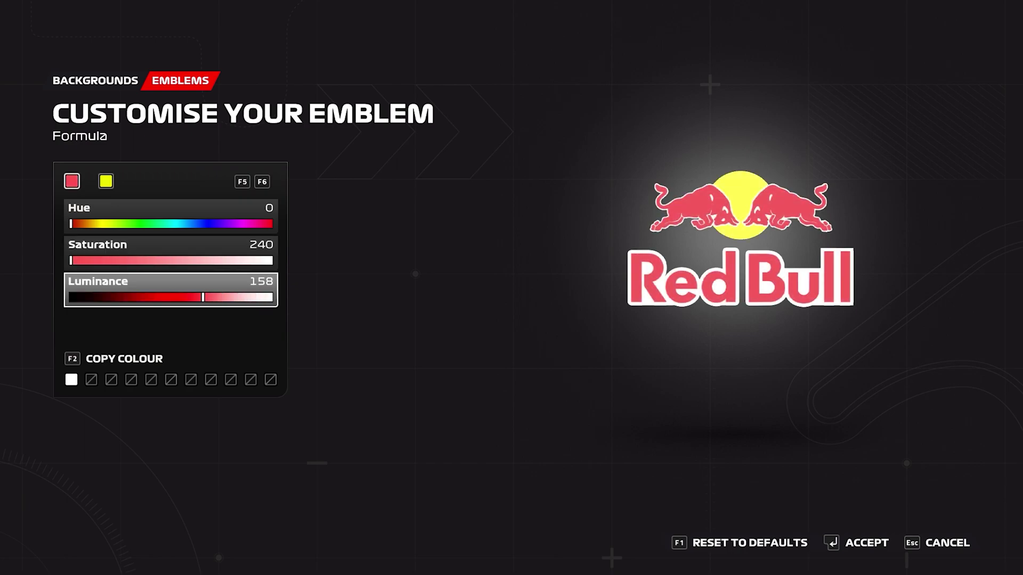
Set the emblem's first colour to full red: Saturation 240, Luminance 120, Hue 0
key(Right)
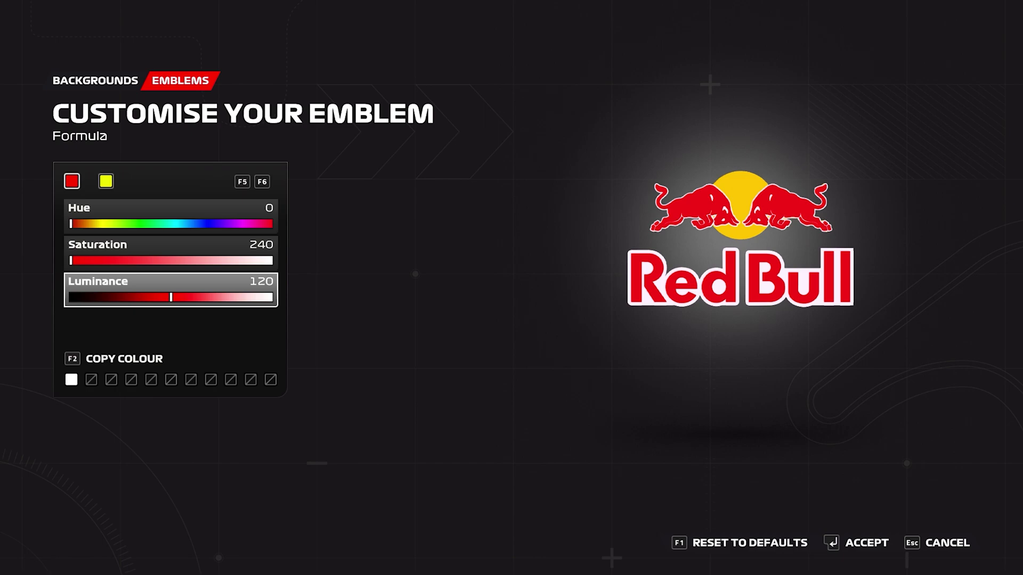
key(Up)
key(Up)
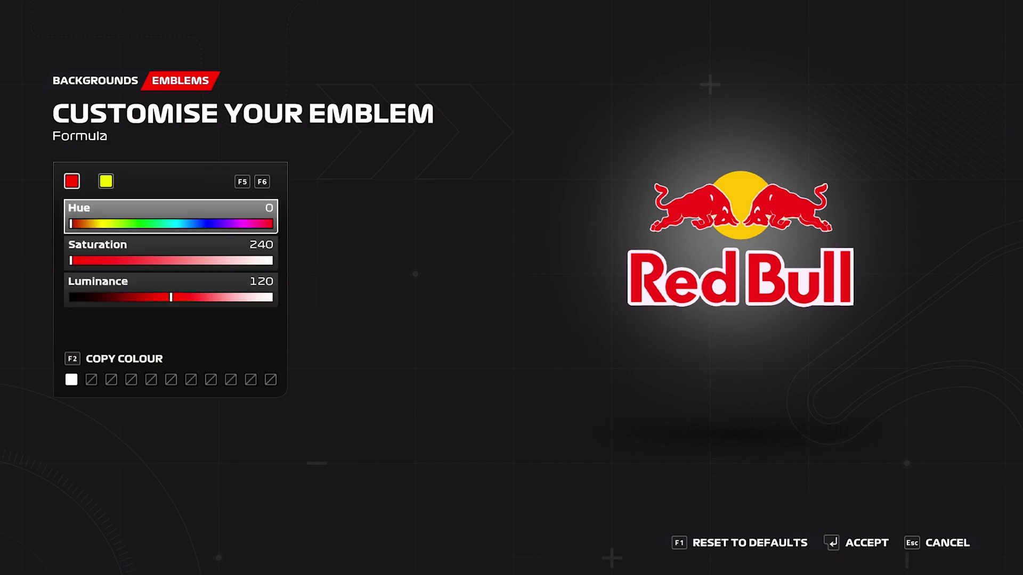
key(Right)
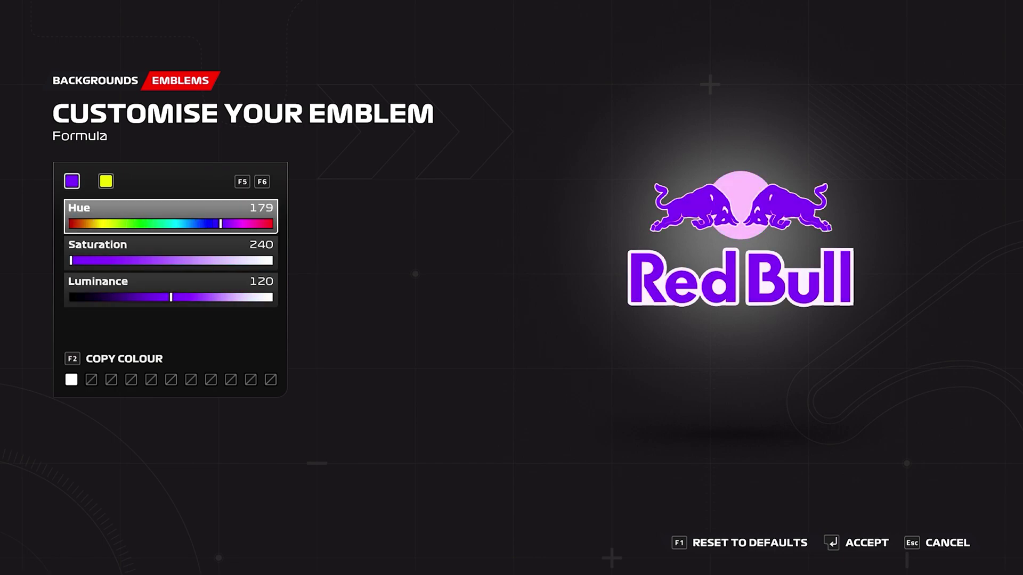
Set the second colour's hue to green and accept the new colours
key(F6)
key(Left)
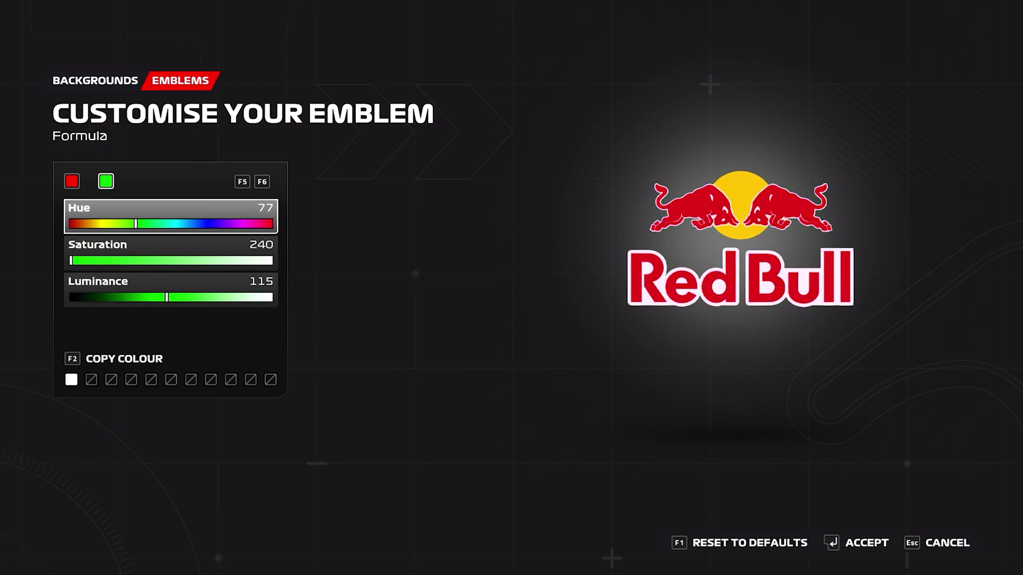
key(Left)
key(Right)
key(Return)
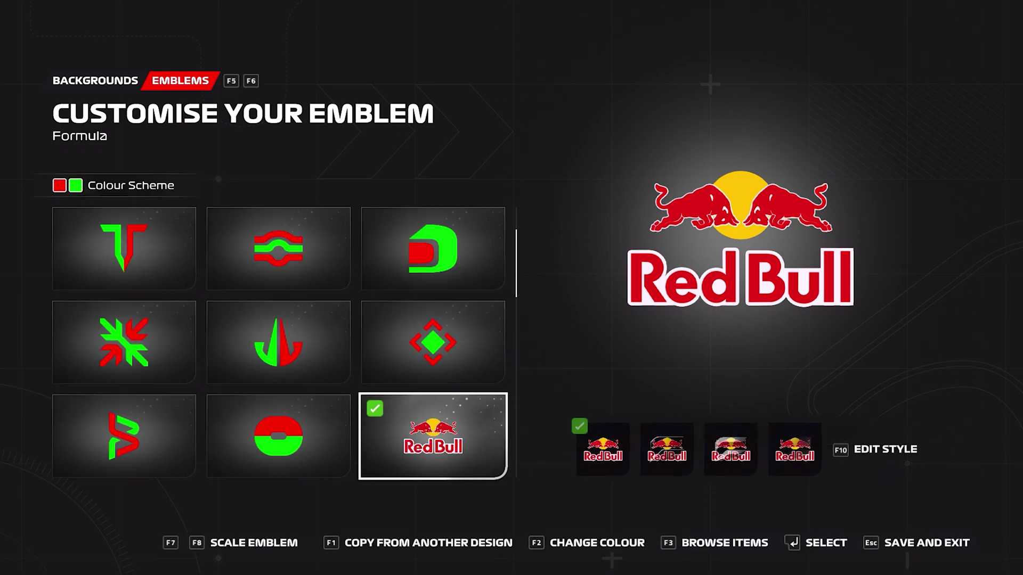